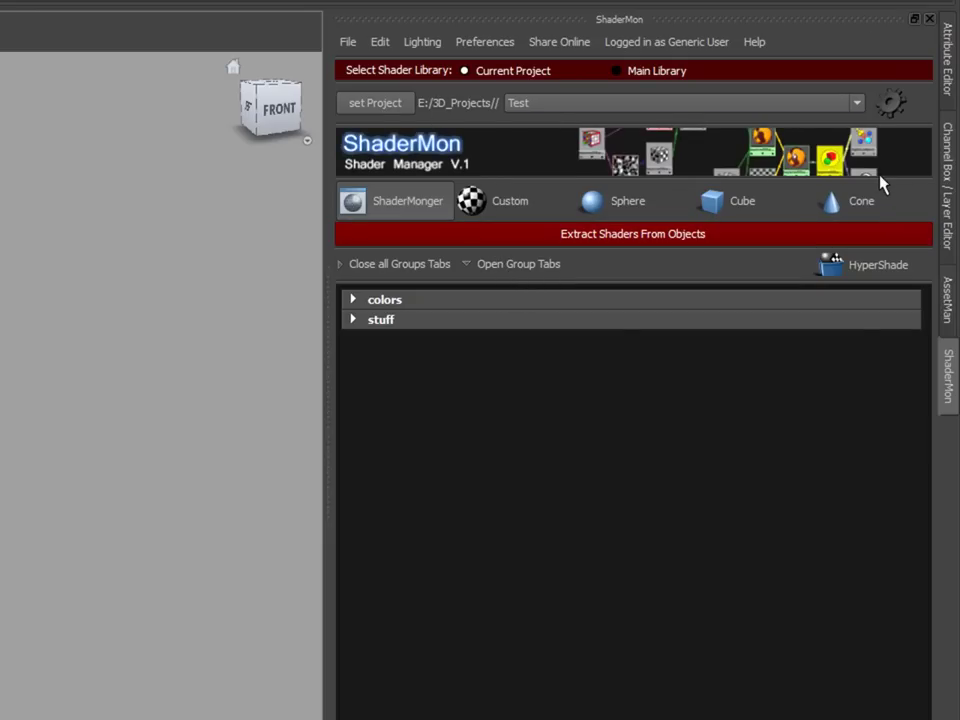
Open the project's ShaderLib folder in Explorer with Explore Shader's Directory, then close it
{"action": "left_click", "coordinate": [346, 42]}
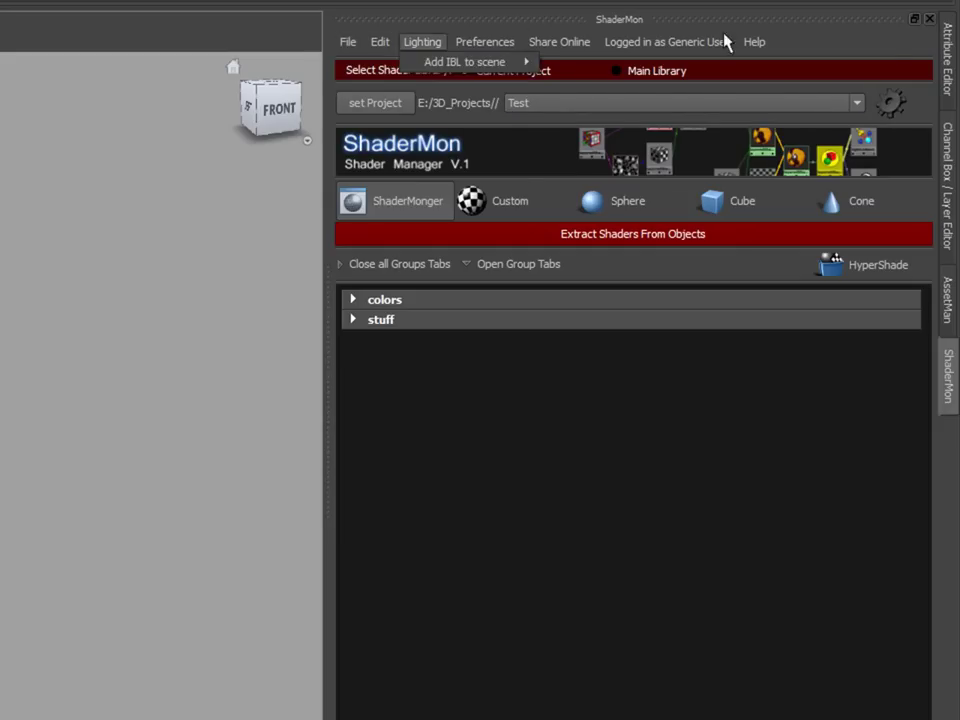
{"action": "left_click", "coordinate": [724, 42]}
{"action": "left_click", "coordinate": [349, 44]}
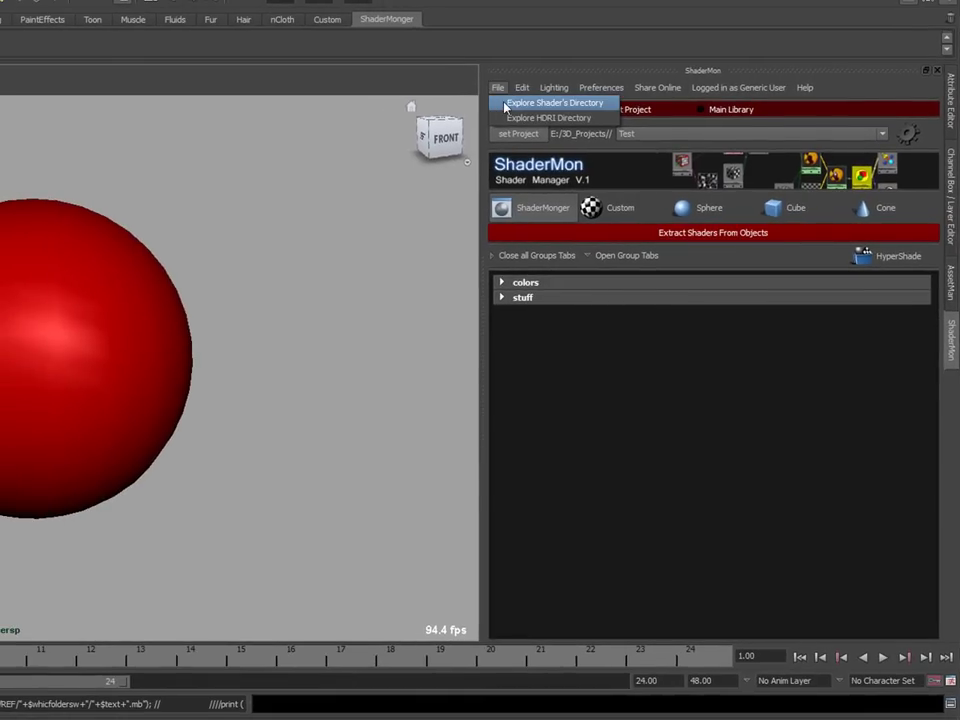
{"action": "left_click", "coordinate": [505, 104]}
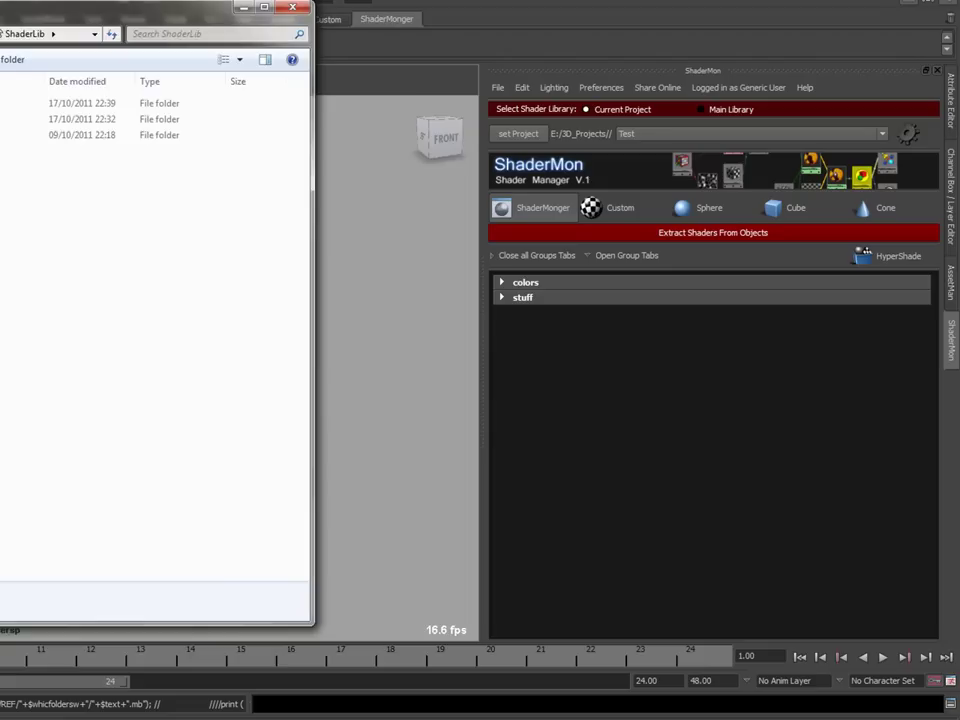
{"action": "left_click_drag", "start_coordinate": [20, 22], "coordinate": [161, 64]}
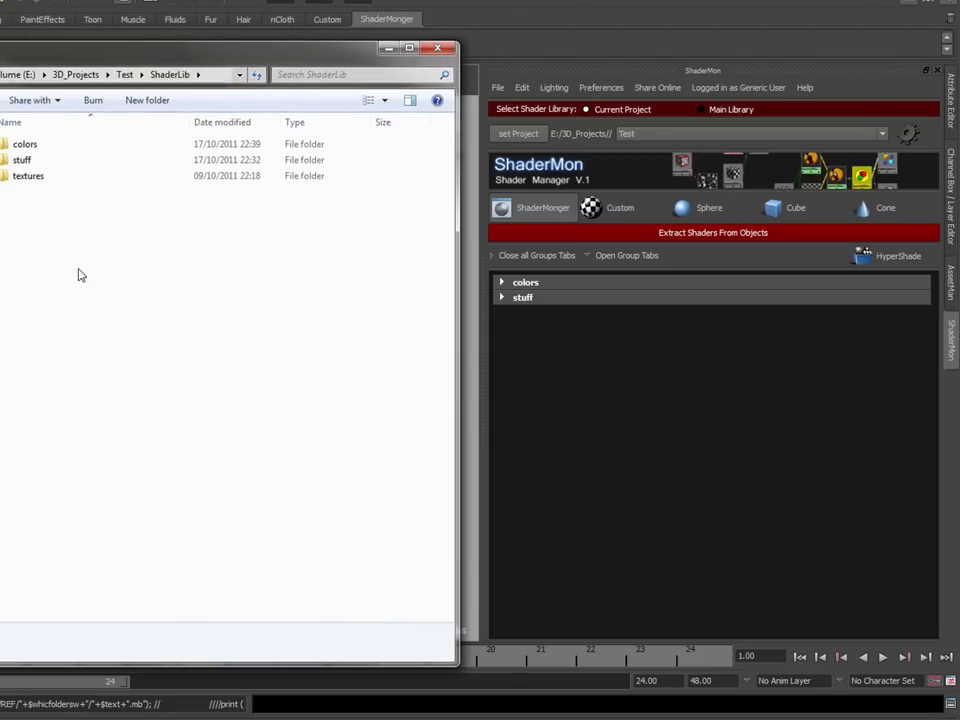
{"action": "left_click", "coordinate": [437, 50]}
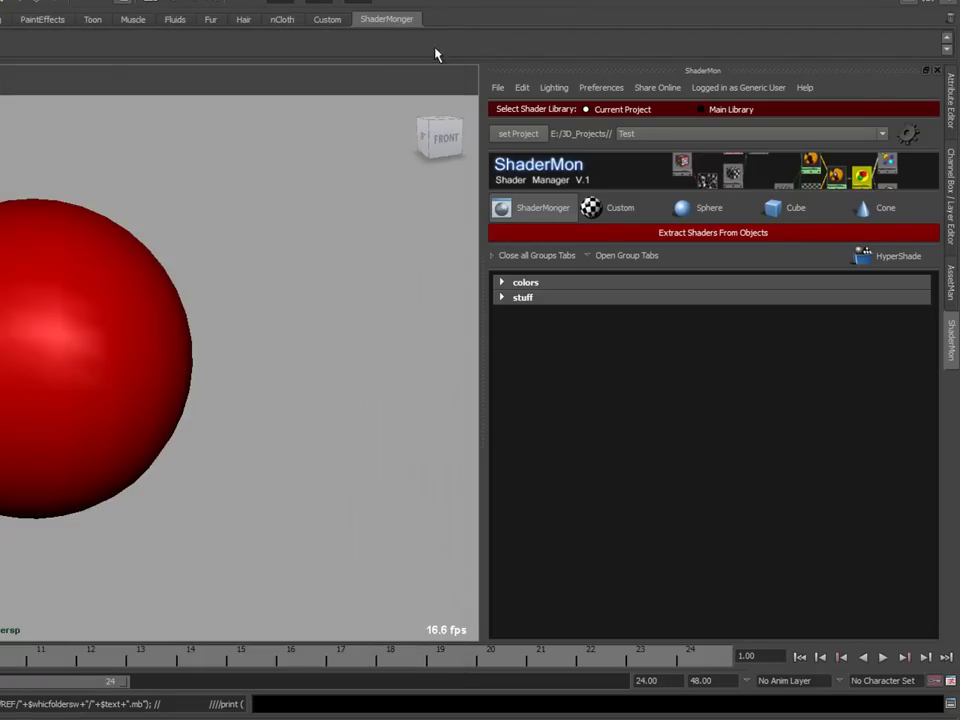
Browse the hdri folder with Explore HDRI Directory and close that window
{"action": "left_click", "coordinate": [499, 89]}
{"action": "left_click", "coordinate": [514, 120]}
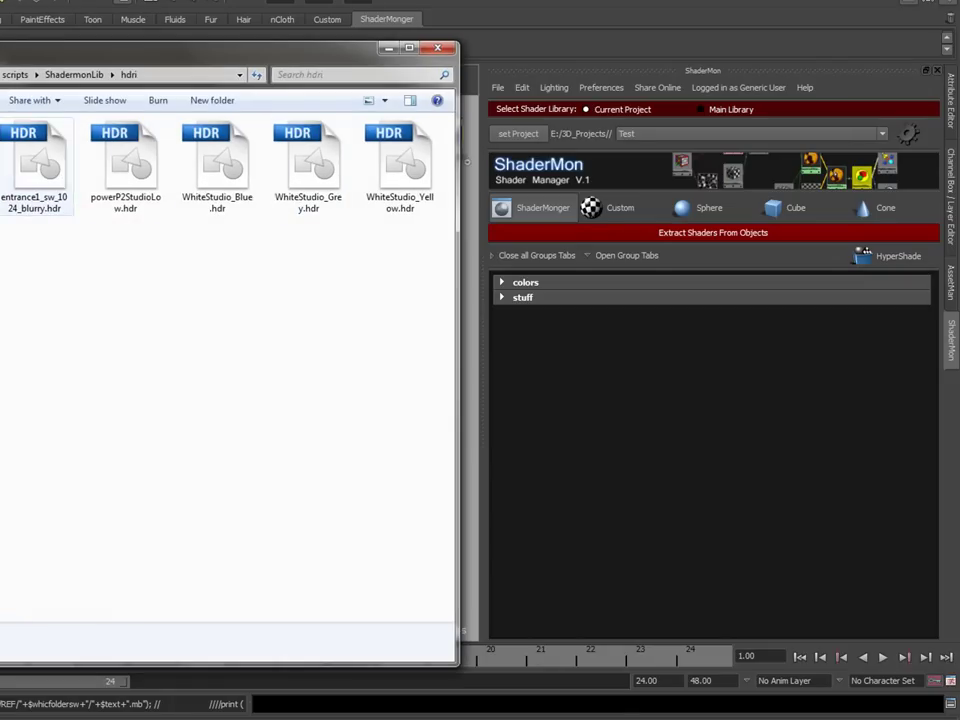
{"action": "left_click", "coordinate": [437, 49]}
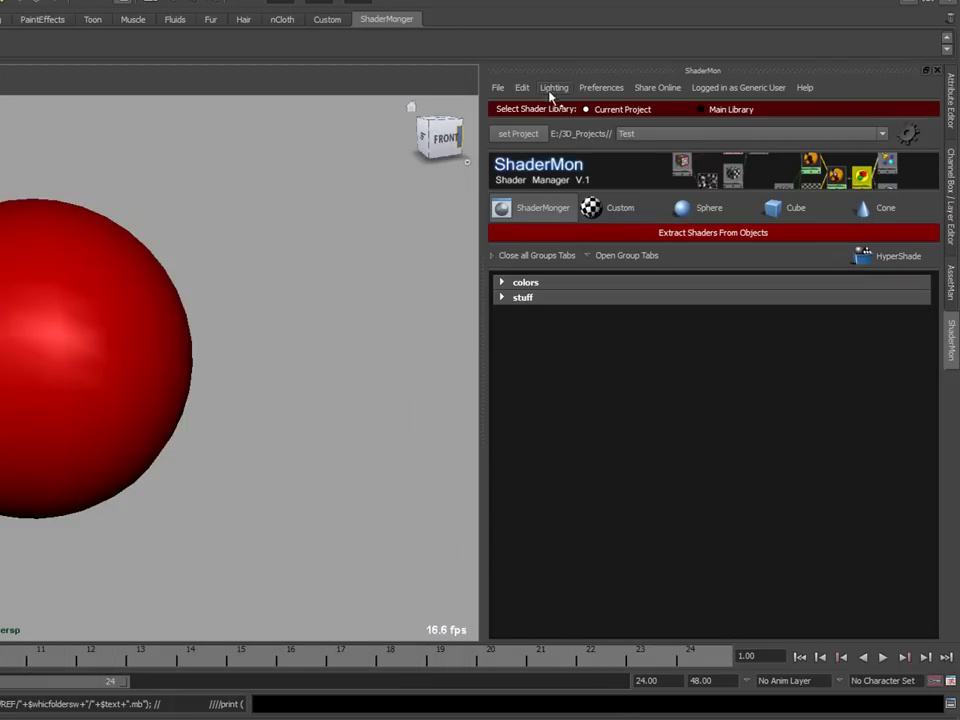
Expand the stuff group and tick blinn1SG5_blinn1SG10 and blinn1SG7
{"action": "left_click", "coordinate": [522, 88]}
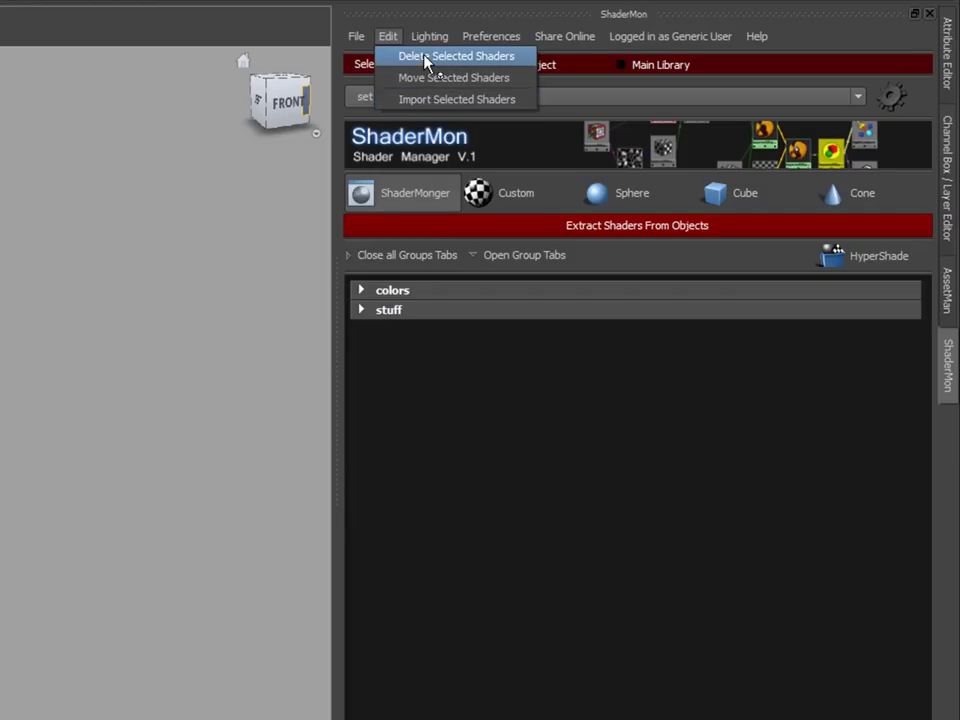
{"action": "left_click", "coordinate": [420, 315]}
{"action": "left_click", "coordinate": [420, 375]}
{"action": "left_click", "coordinate": [530, 373]}
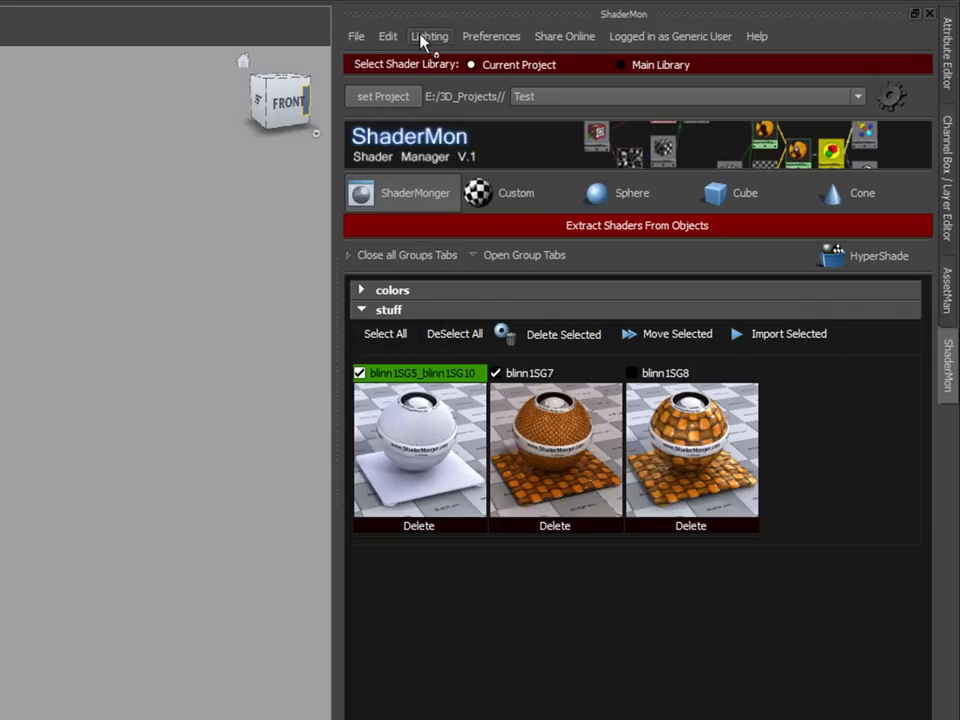
Try Edit > Move Selected Shaders, cancel the move, and dismiss the Edit menu
{"action": "left_click", "coordinate": [393, 38]}
{"action": "left_click", "coordinate": [396, 78]}
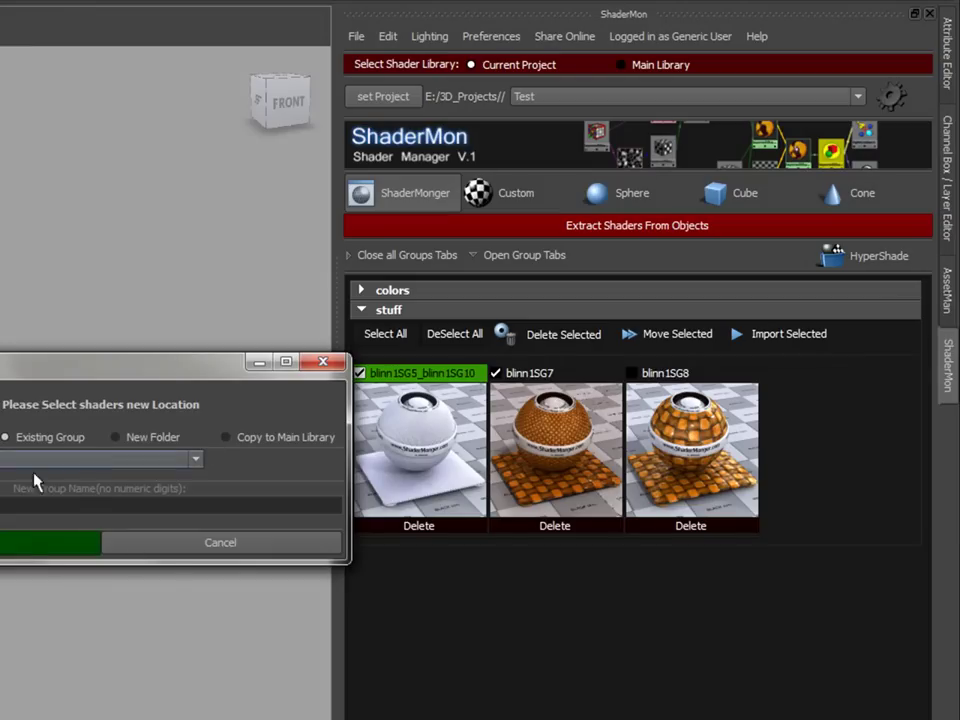
{"action": "left_click", "coordinate": [181, 548]}
{"action": "left_click", "coordinate": [390, 37]}
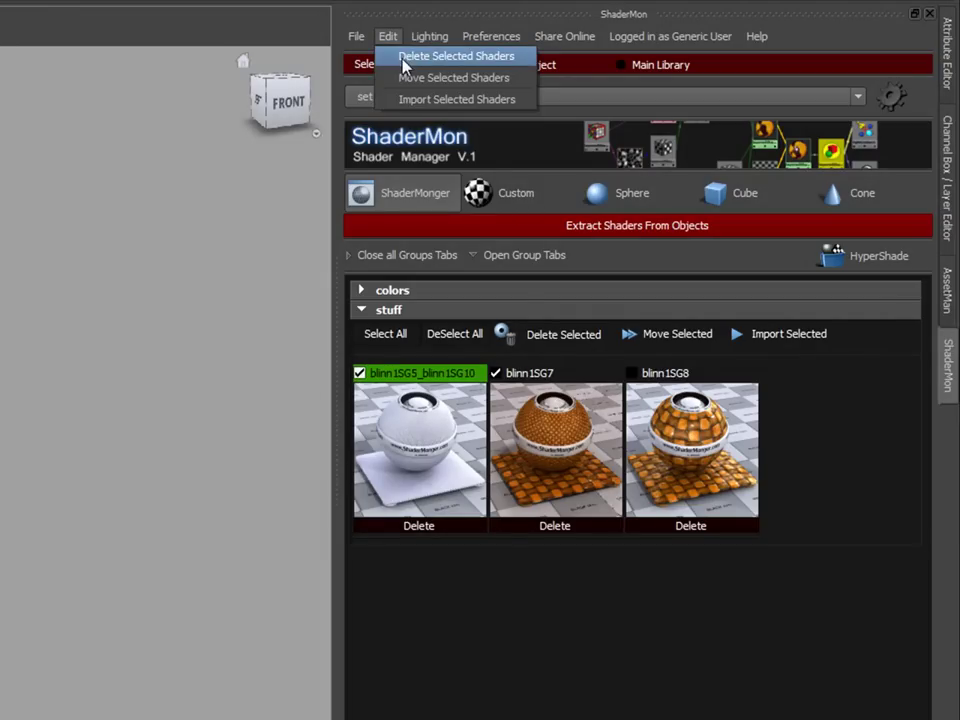
{"action": "left_click", "coordinate": [378, 100]}
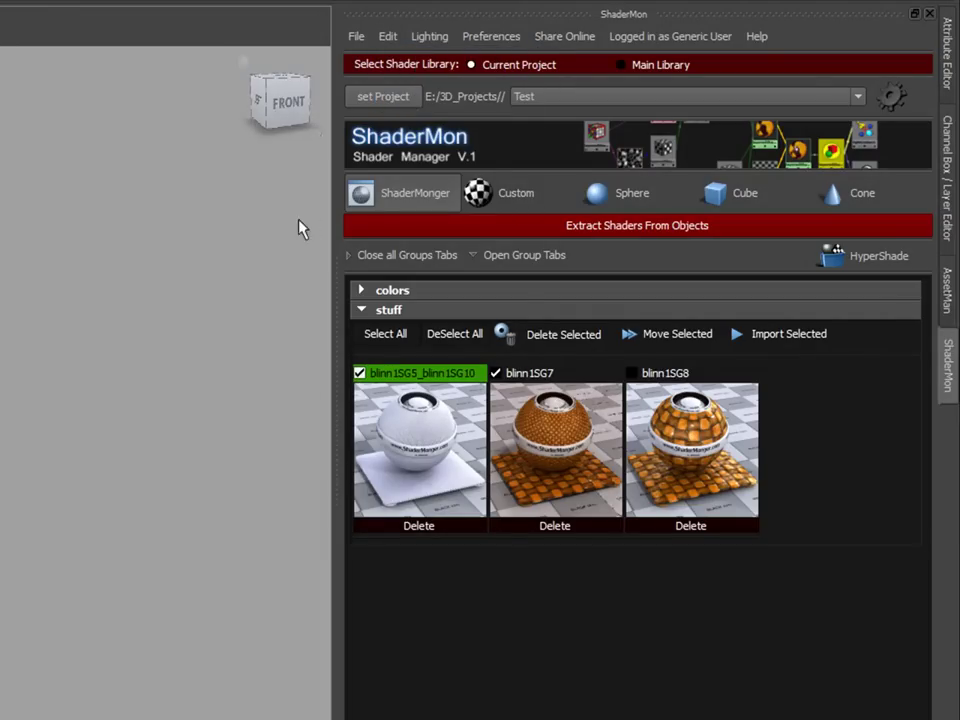
Add an IBL to the scene using WhiteStudio_Blue.hdr
{"action": "left_click", "coordinate": [430, 38]}
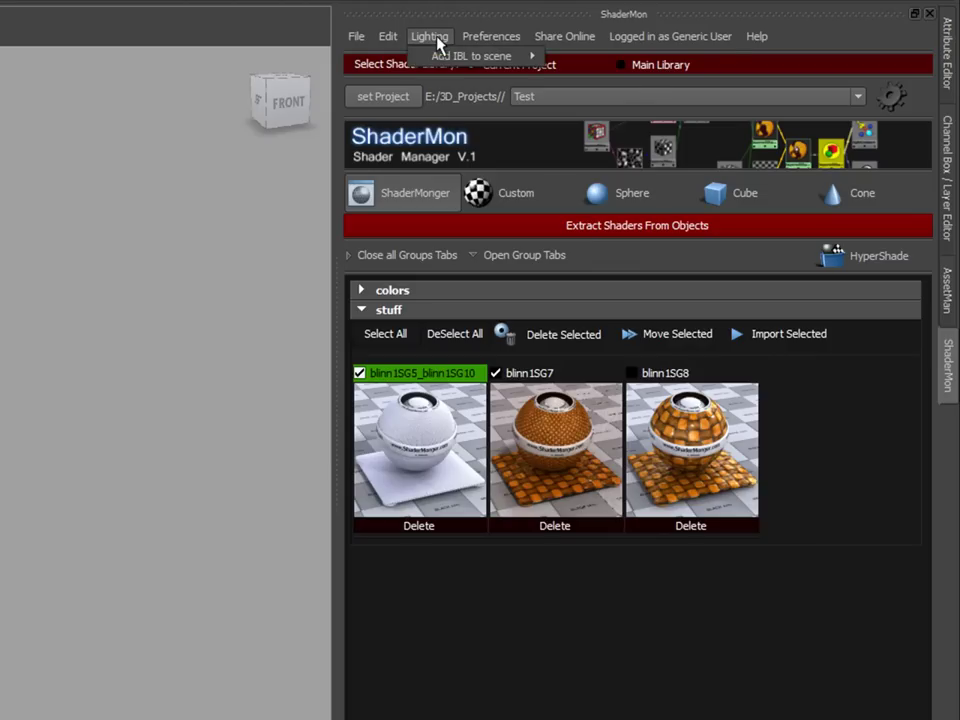
{"action": "mouse_move", "coordinate": [552, 46]}
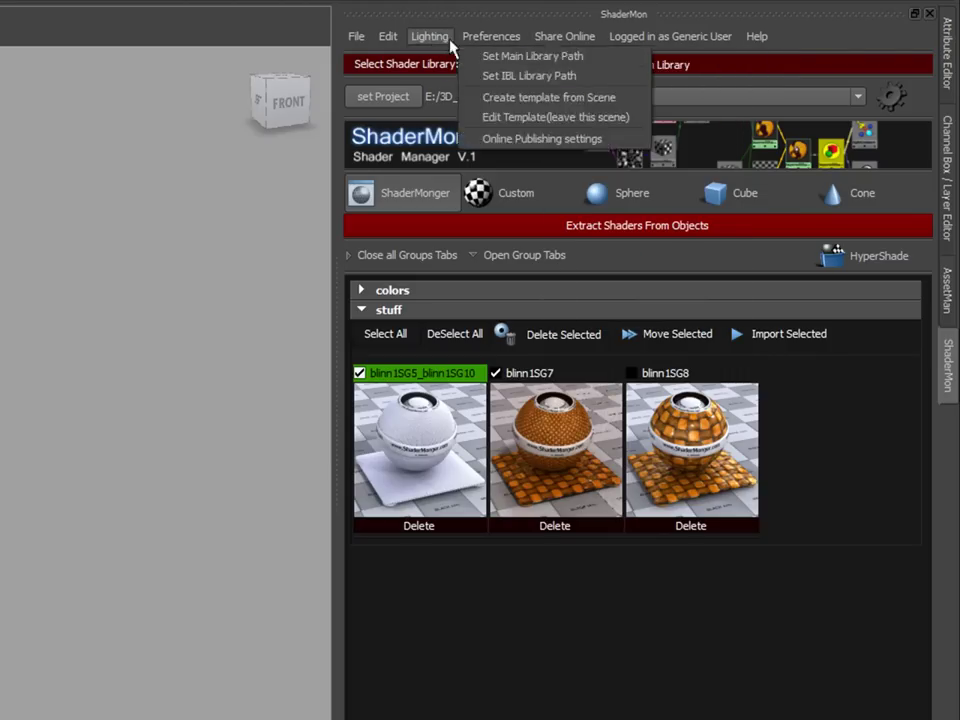
{"action": "mouse_move", "coordinate": [440, 40]}
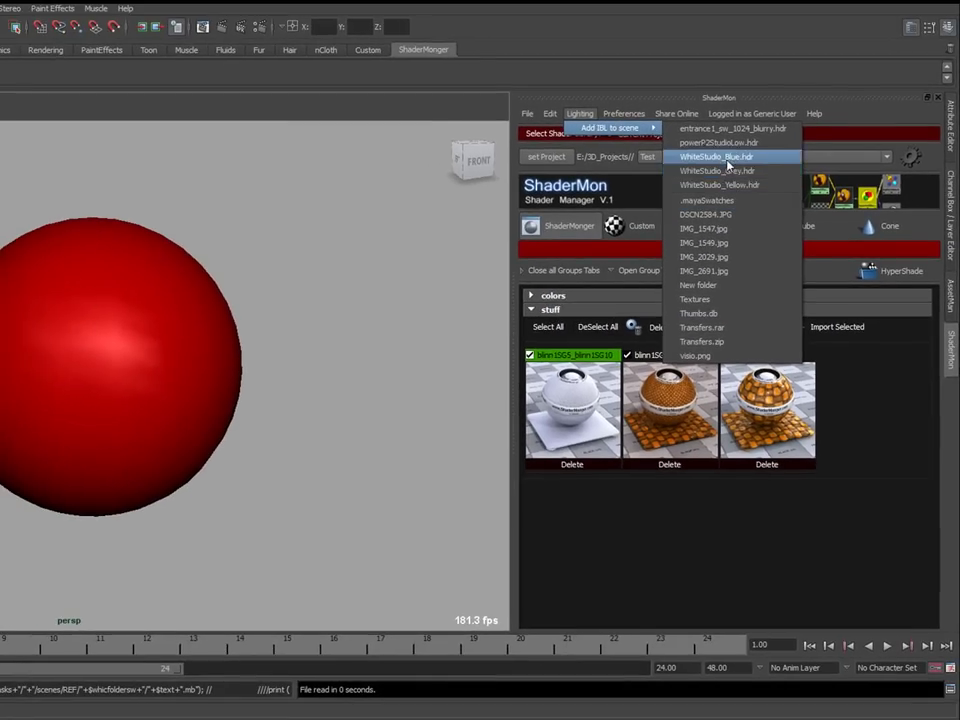
{"action": "left_click", "coordinate": [727, 163]}
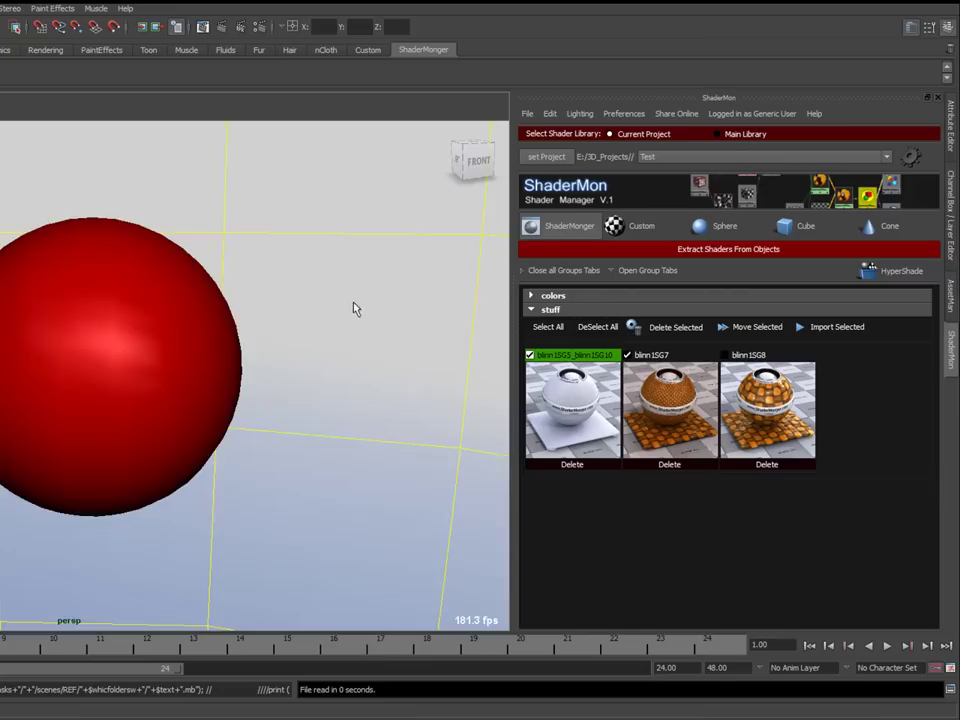
{"action": "scroll", "coordinate": [283, 334], "scroll_direction": "down", "scroll_amount": 5}
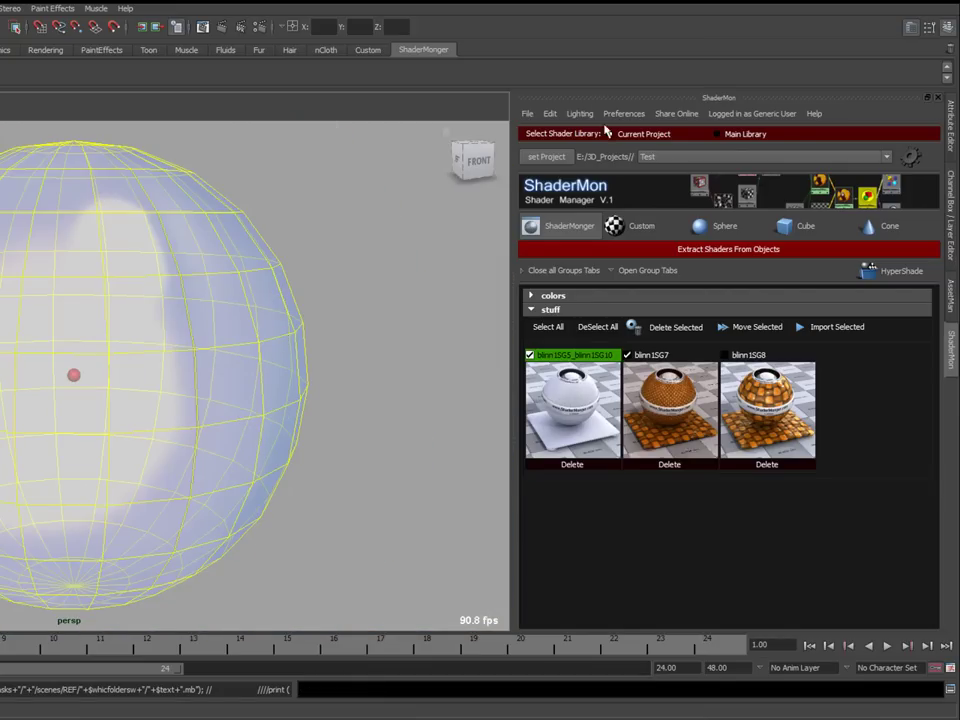
Swap the IBL to WhiteStudio_Grey.hdr, then to entrance1_sw_1024_blurry.hdr
{"action": "left_click", "coordinate": [580, 113]}
{"action": "mouse_move", "coordinate": [612, 128]}
{"action": "left_click", "coordinate": [710, 171]}
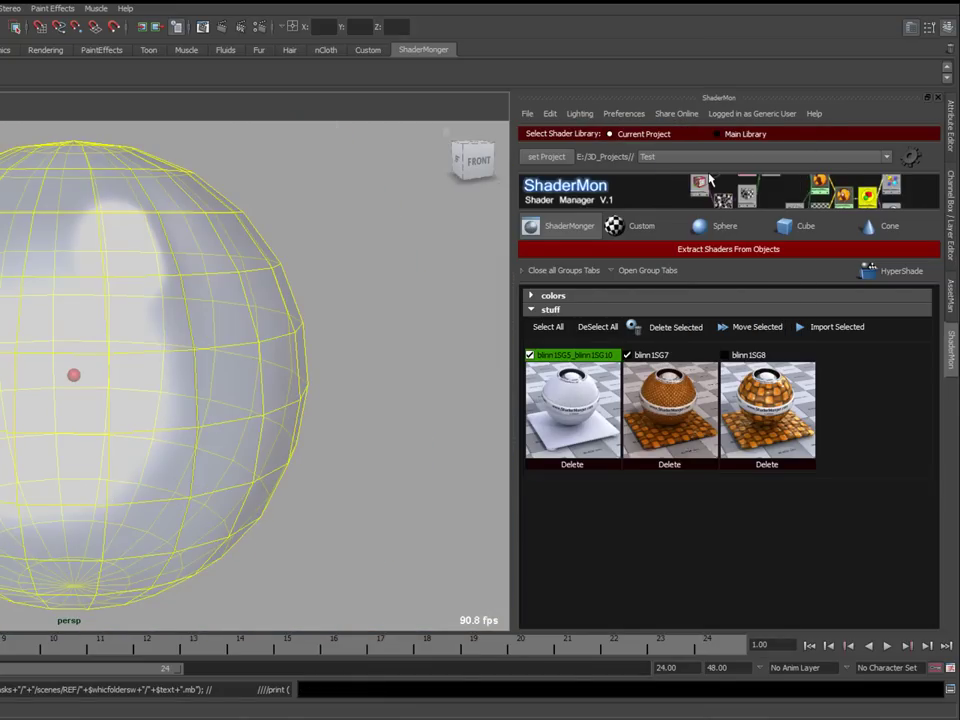
{"action": "left_click", "coordinate": [580, 113]}
{"action": "mouse_move", "coordinate": [615, 128]}
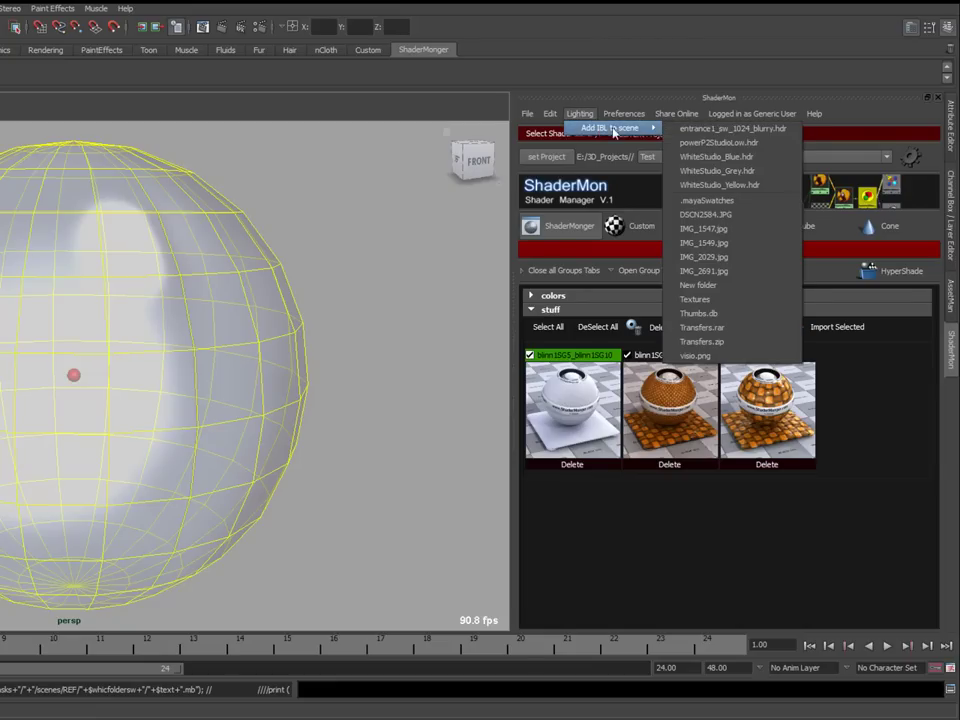
{"action": "left_click", "coordinate": [715, 129]}
Switch the IBL to a white studio HDR and dolly in on the sphere
{"action": "left_click", "coordinate": [580, 113]}
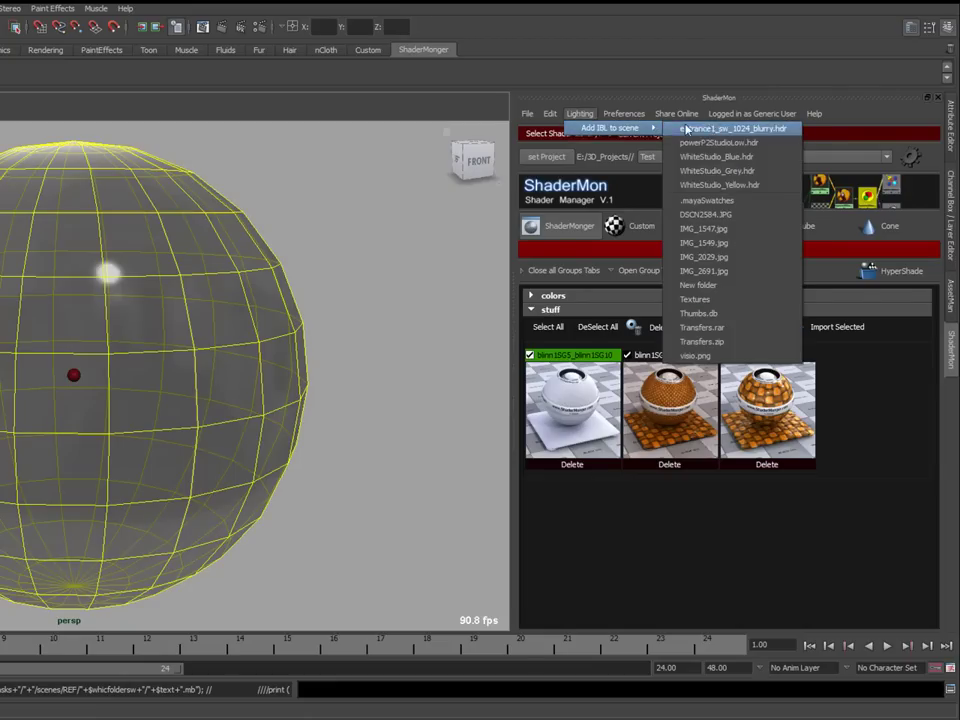
{"action": "left_click", "coordinate": [724, 184]}
{"action": "scroll", "coordinate": [242, 326], "scroll_direction": "up", "scroll_amount": 10}
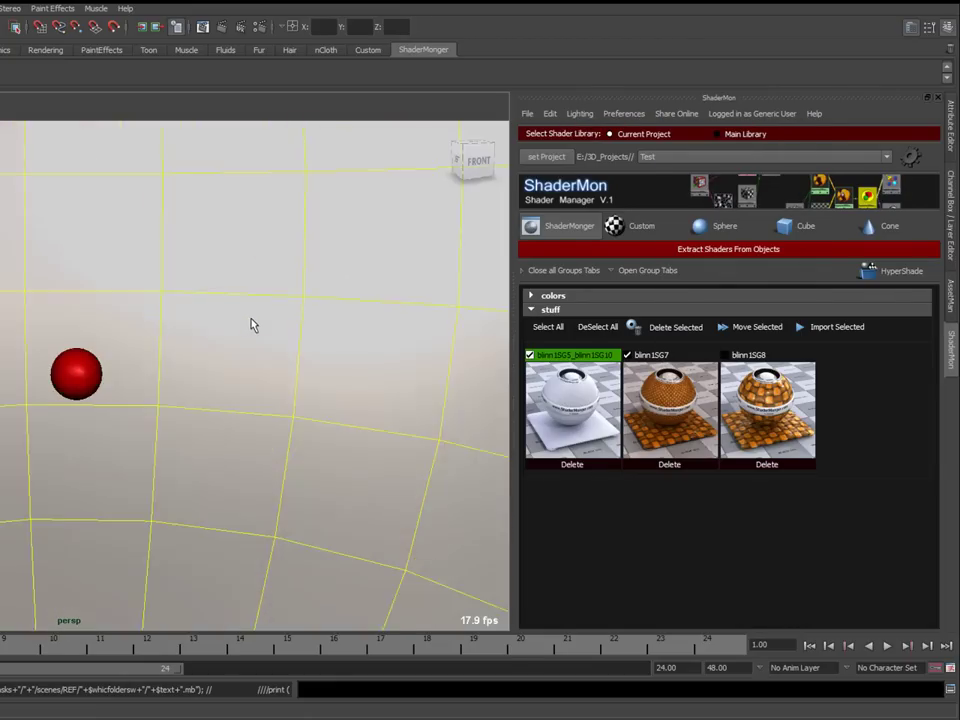
{"action": "left_click", "coordinate": [578, 113]}
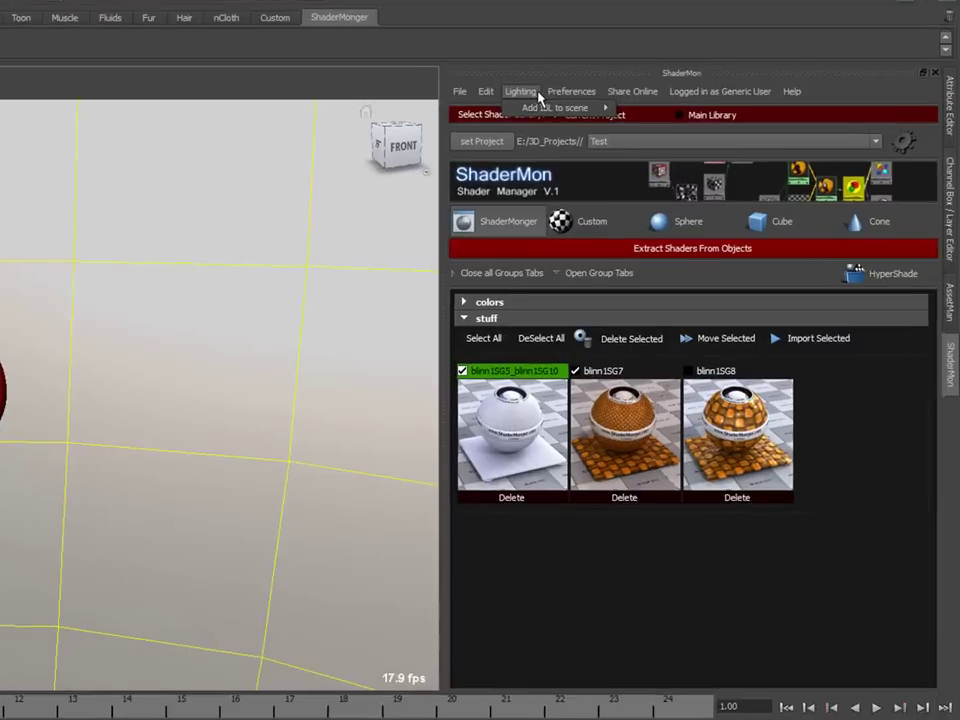
Review the Online Publishing settings (Generic User email service) and close them unchanged
{"action": "left_click", "coordinate": [624, 113]}
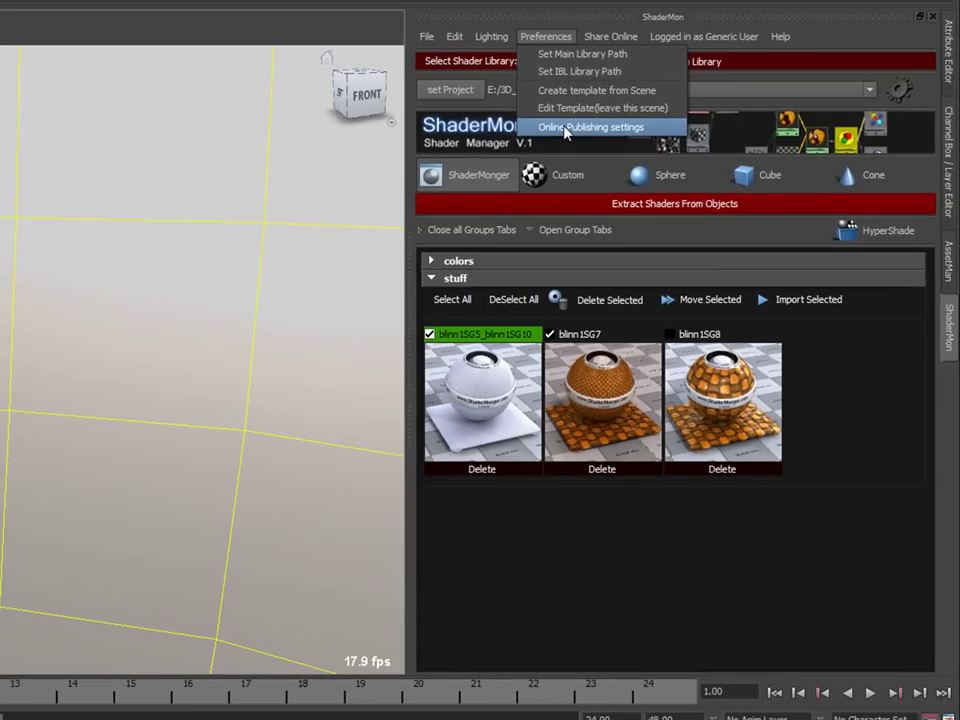
{"action": "left_click", "coordinate": [567, 130]}
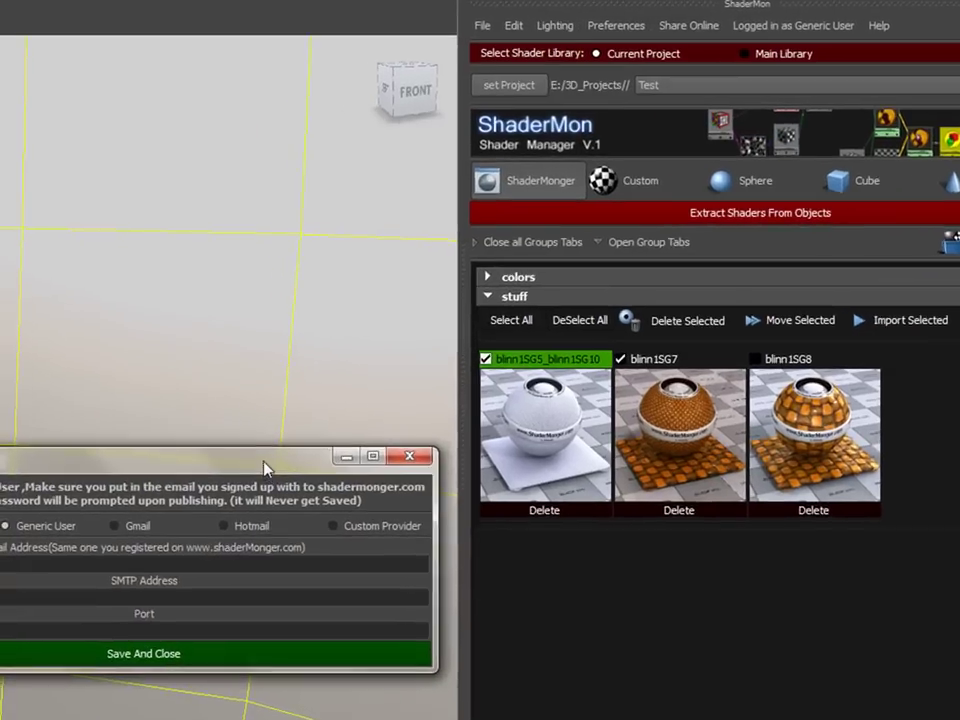
{"action": "left_click_drag", "start_coordinate": [235, 430], "coordinate": [381, 70]}
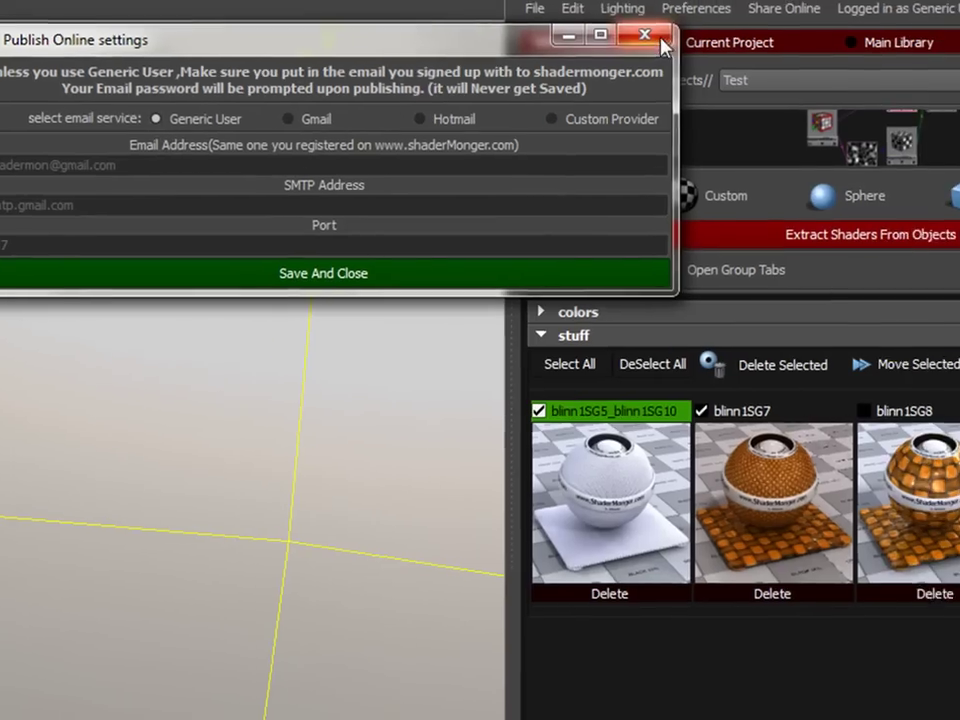
{"action": "left_click", "coordinate": [712, 29]}
{"action": "left_click", "coordinate": [535, 35]}
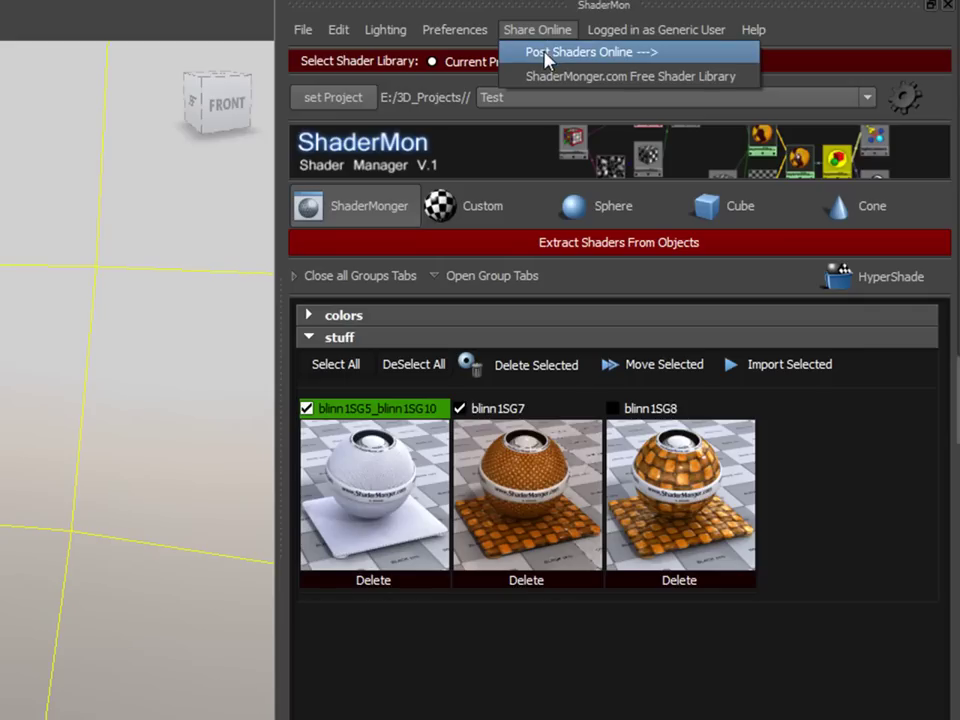
Open Post Shaders Online (Fabrics category, mayaSoftware render type) and close it unpublished
{"action": "left_click", "coordinate": [545, 53]}
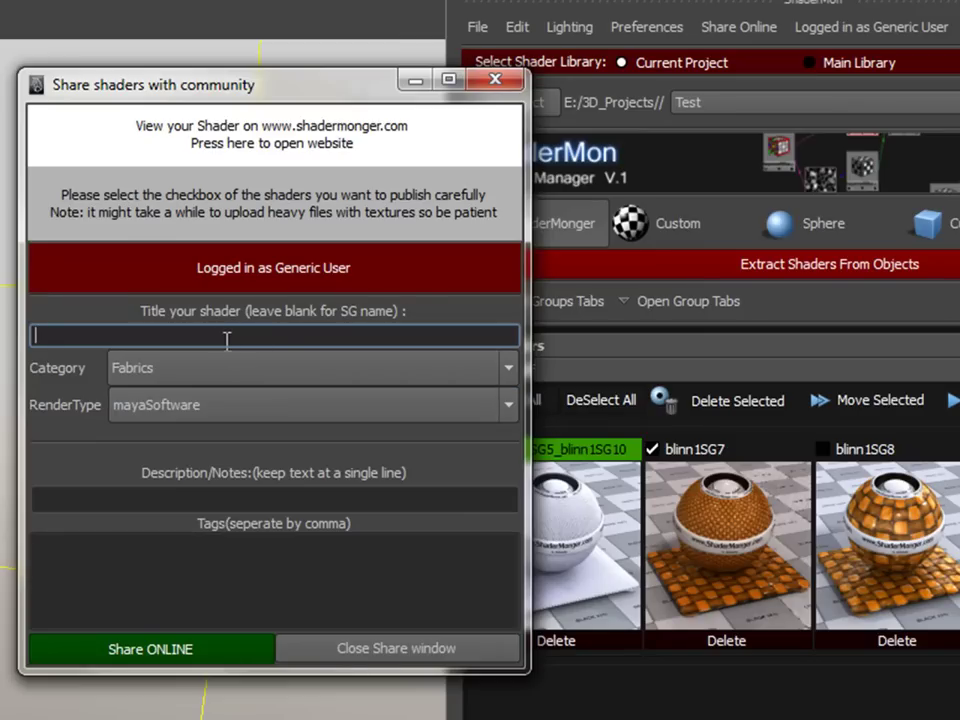
{"action": "left_click", "coordinate": [420, 660]}
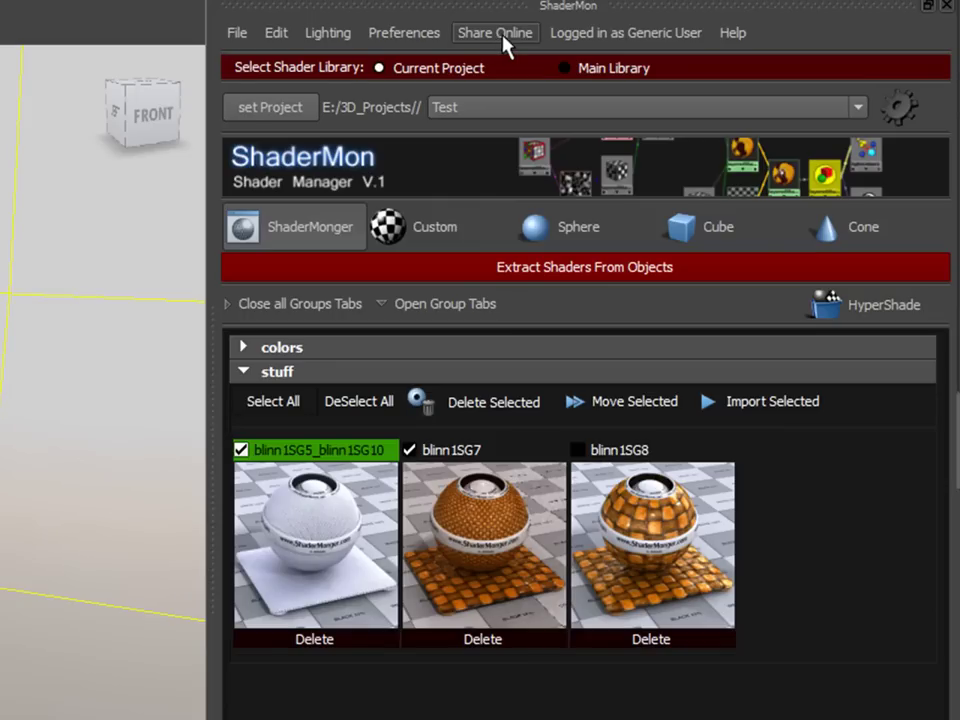
Open ShaderMon's Help menu, then dismiss it by clicking elsewhere in the panel
{"action": "left_click", "coordinate": [730, 33]}
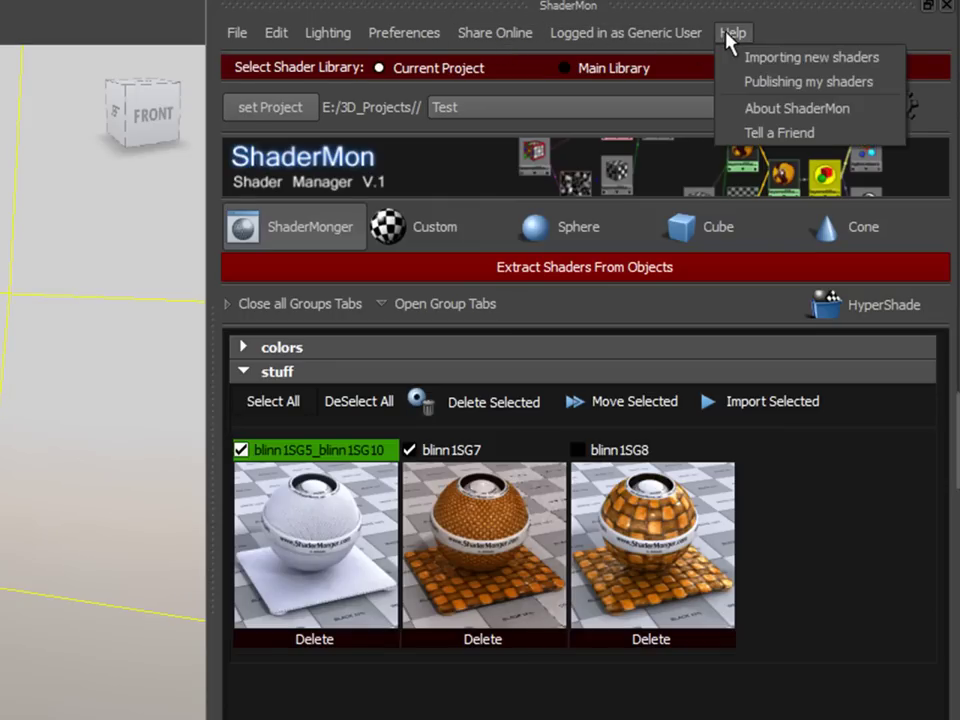
{"action": "left_click", "coordinate": [328, 66]}
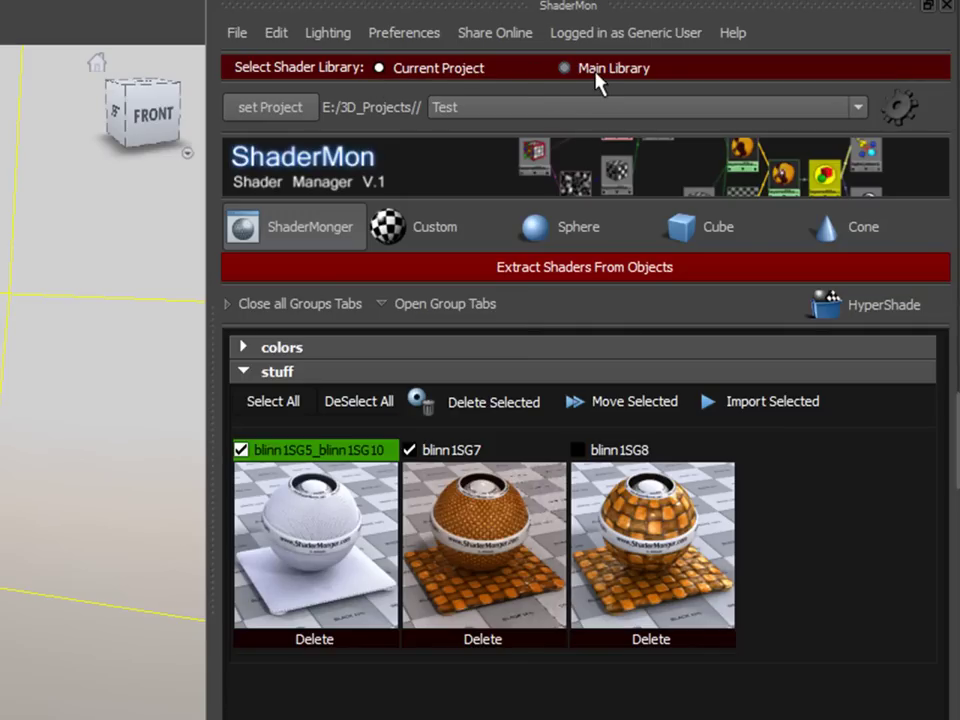
Switch to the Main Library, expand Water_Fluids and Ice, then expand every group
{"action": "left_click", "coordinate": [565, 68]}
{"action": "scroll", "coordinate": [444, 490], "scroll_direction": "down", "scroll_amount": 3}
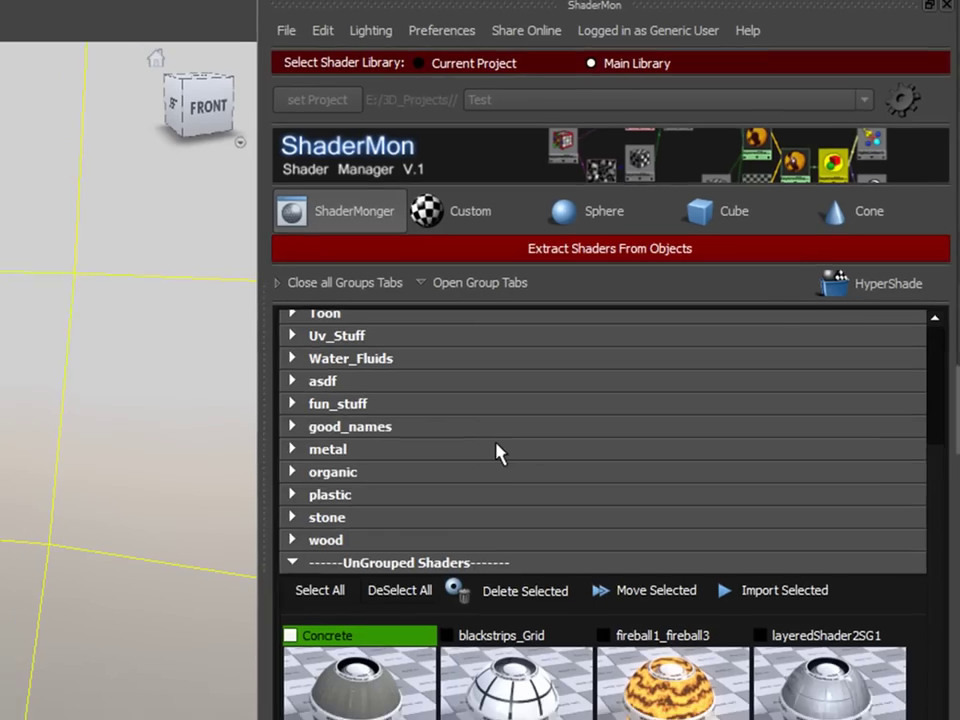
{"action": "scroll", "coordinate": [442, 497], "scroll_direction": "up", "scroll_amount": 3}
{"action": "left_click", "coordinate": [440, 567]}
{"action": "left_click", "coordinate": [458, 445]}
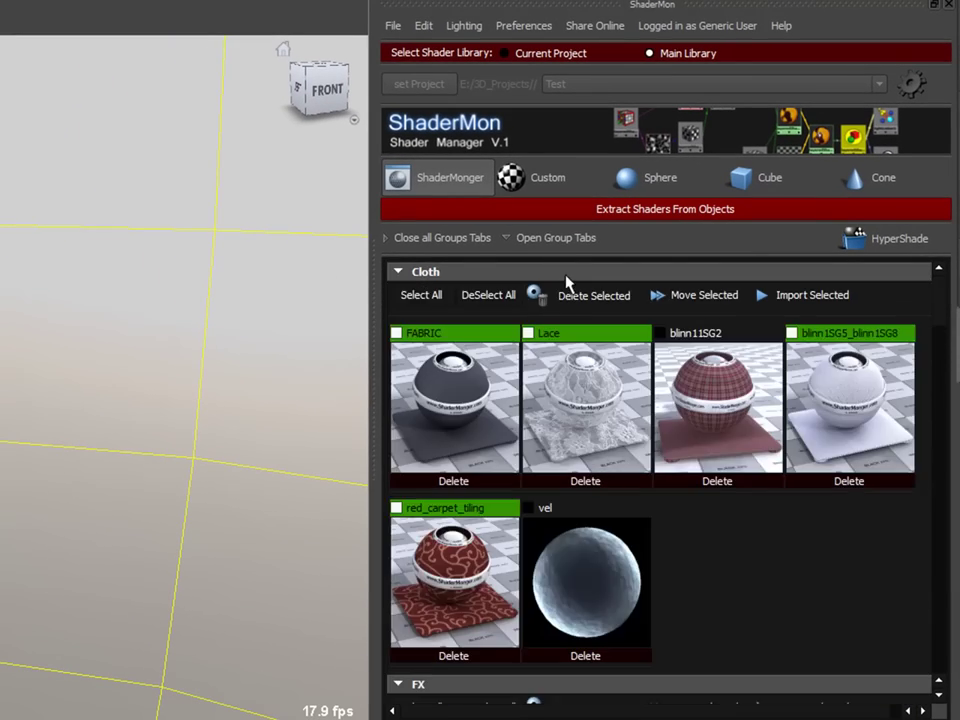
{"action": "scroll", "coordinate": [583, 321], "scroll_direction": "down", "scroll_amount": 5}
{"action": "left_click", "coordinate": [470, 238]}
{"action": "left_click", "coordinate": [541, 238]}
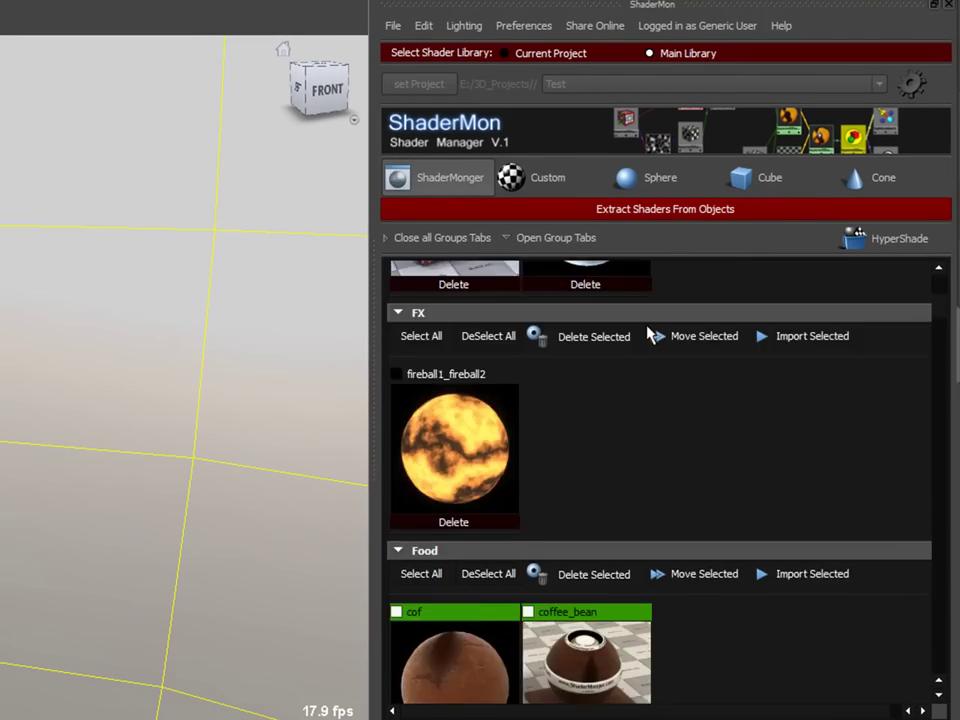
{"action": "scroll", "coordinate": [650, 335], "scroll_direction": "down", "scroll_amount": 3}
{"action": "left_click_drag", "start_coordinate": [944, 318], "coordinate": [944, 280]}
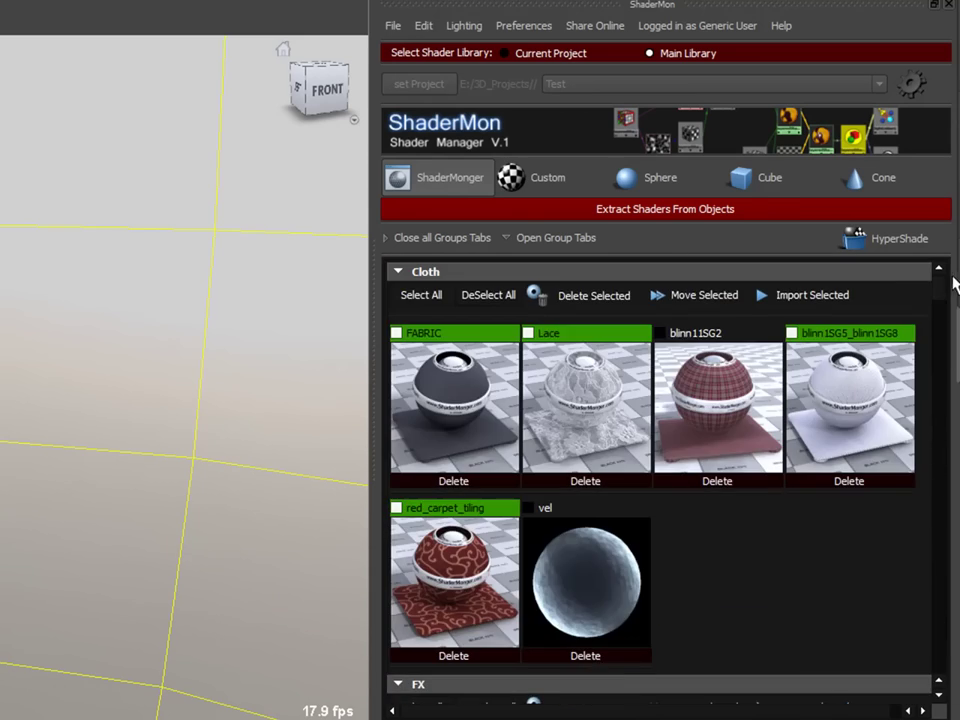
Collapse Cloth, FX, Food, Glass, Ice, Passes and Skins, open Toon, then return to Current Project
{"action": "left_click", "coordinate": [565, 272]}
{"action": "left_click", "coordinate": [555, 292]}
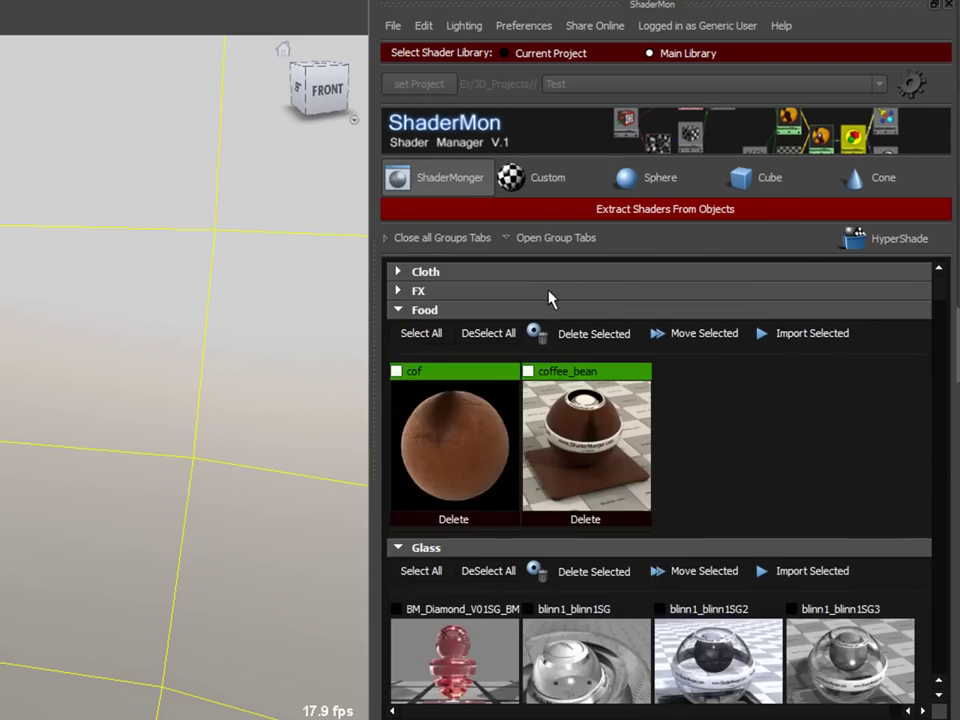
{"action": "left_click", "coordinate": [553, 310]}
{"action": "left_click", "coordinate": [580, 330]}
{"action": "left_click", "coordinate": [610, 348]}
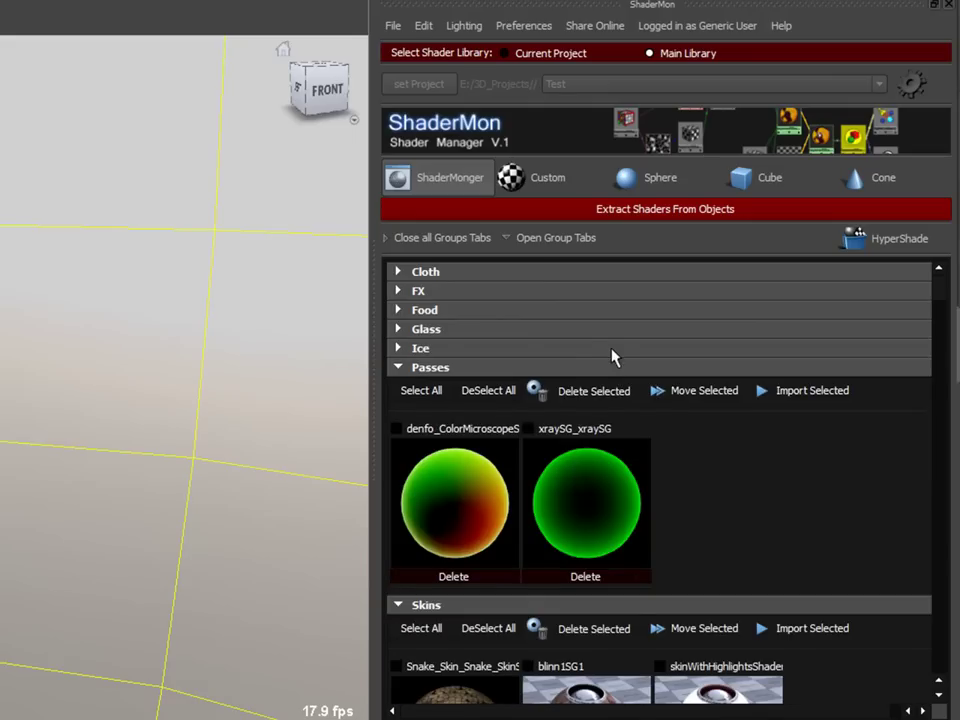
{"action": "left_click", "coordinate": [606, 368]}
{"action": "left_click", "coordinate": [599, 386]}
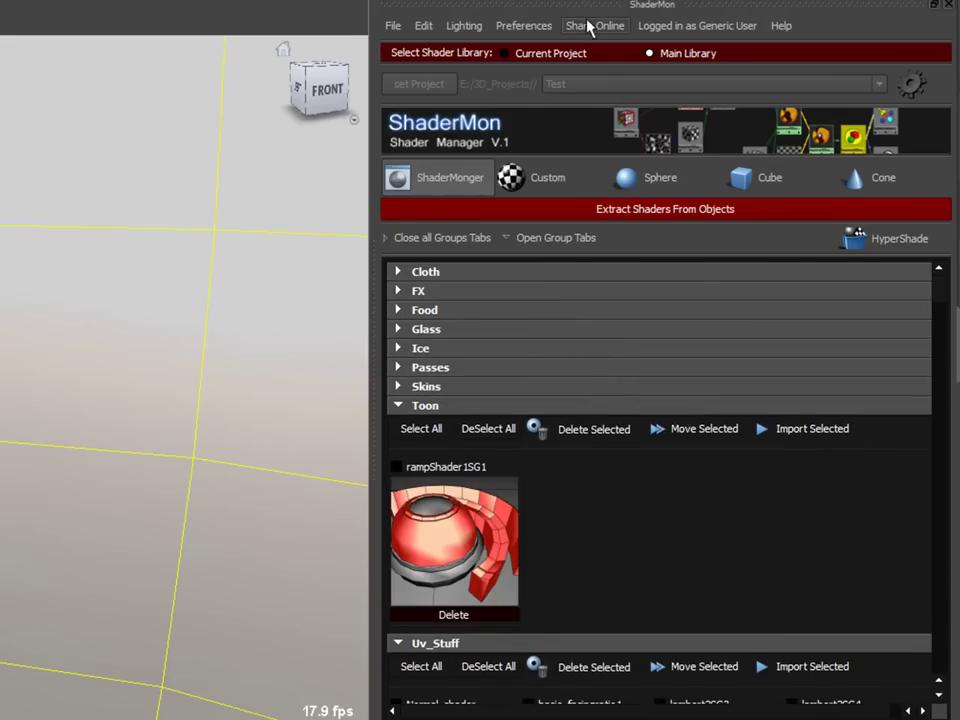
{"action": "left_click", "coordinate": [524, 57]}
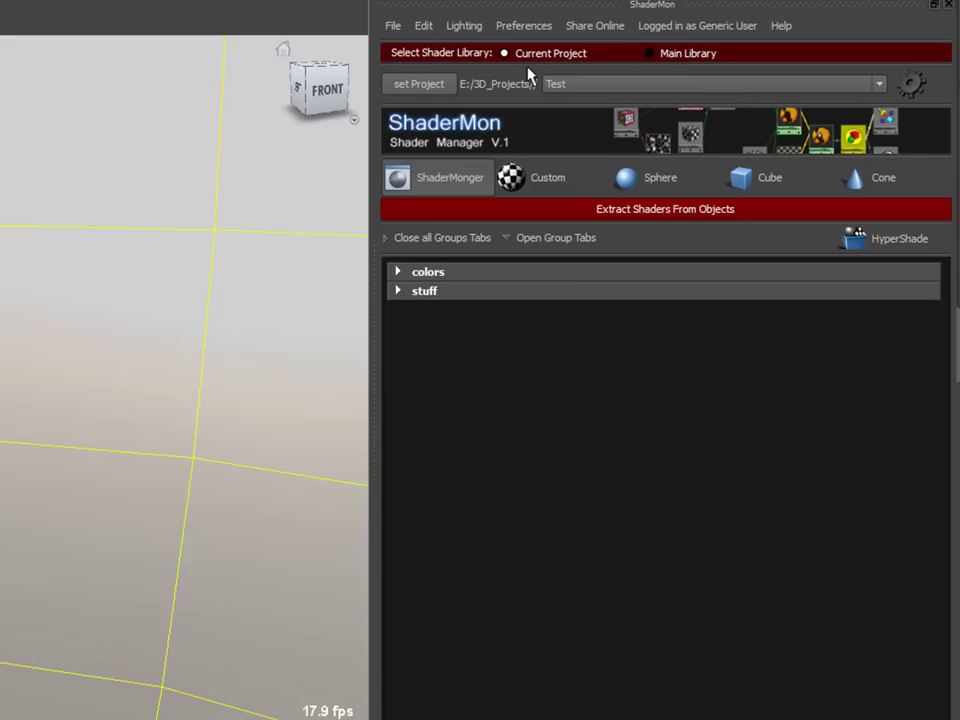
{"action": "left_click", "coordinate": [420, 88]}
{"action": "left_click", "coordinate": [162, 534]}
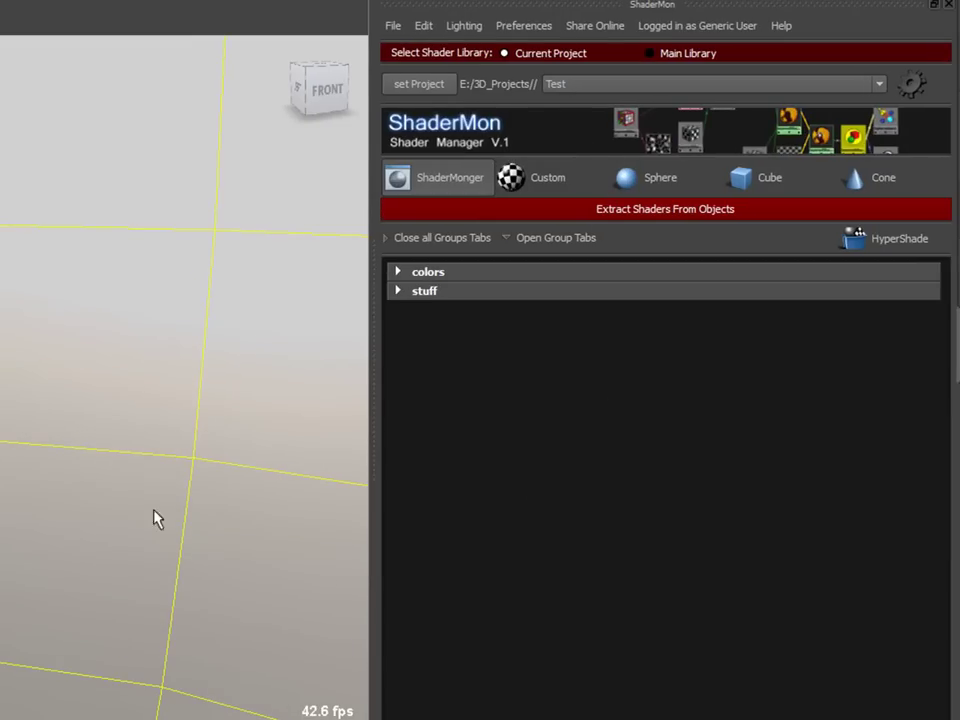
{"action": "left_click", "coordinate": [578, 280]}
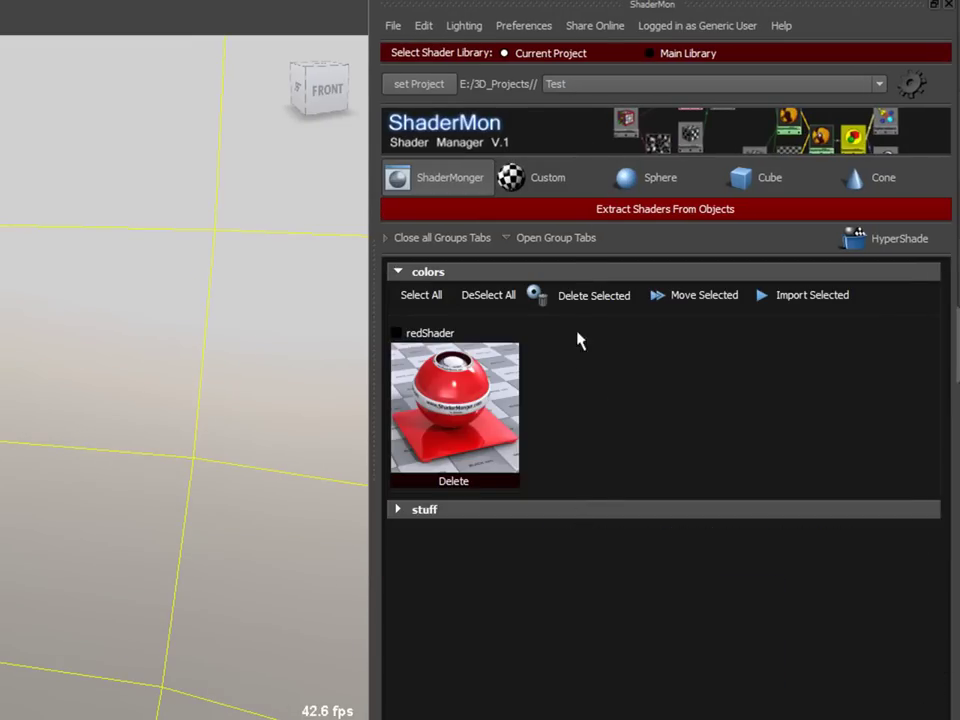
{"action": "left_click", "coordinate": [572, 272]}
{"action": "left_click", "coordinate": [584, 89]}
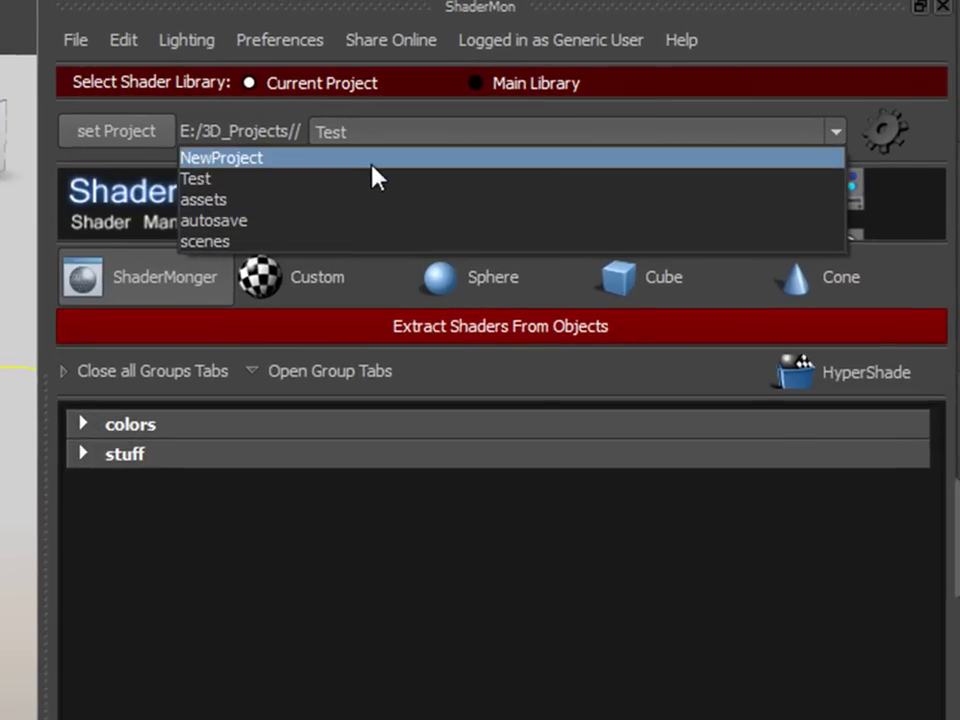
{"action": "left_click", "coordinate": [378, 160]}
{"action": "left_click", "coordinate": [390, 132]}
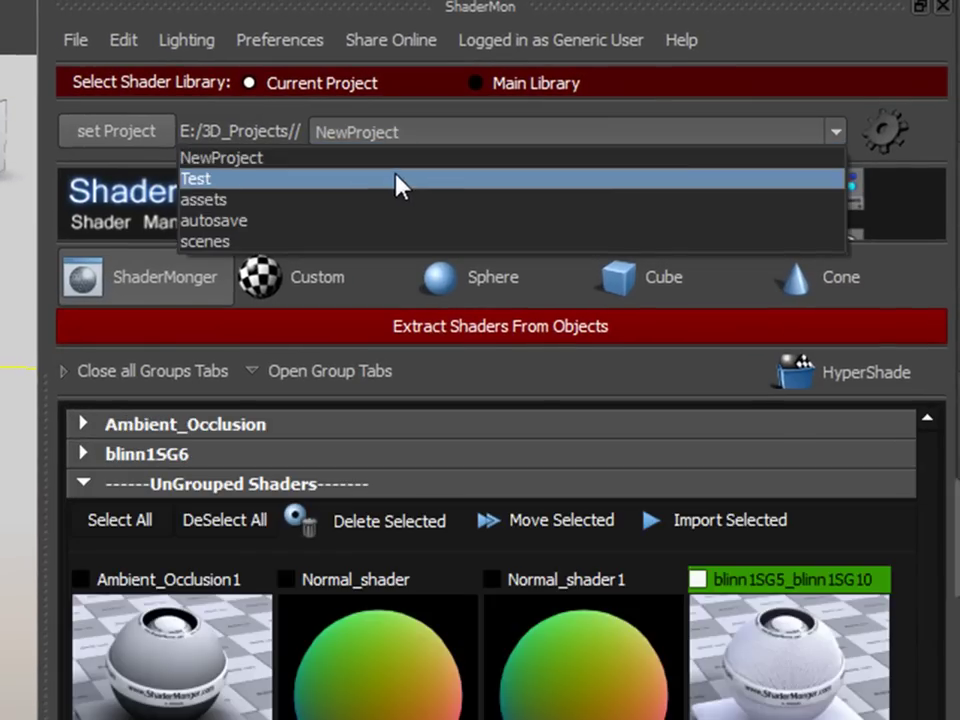
{"action": "left_click", "coordinate": [396, 178]}
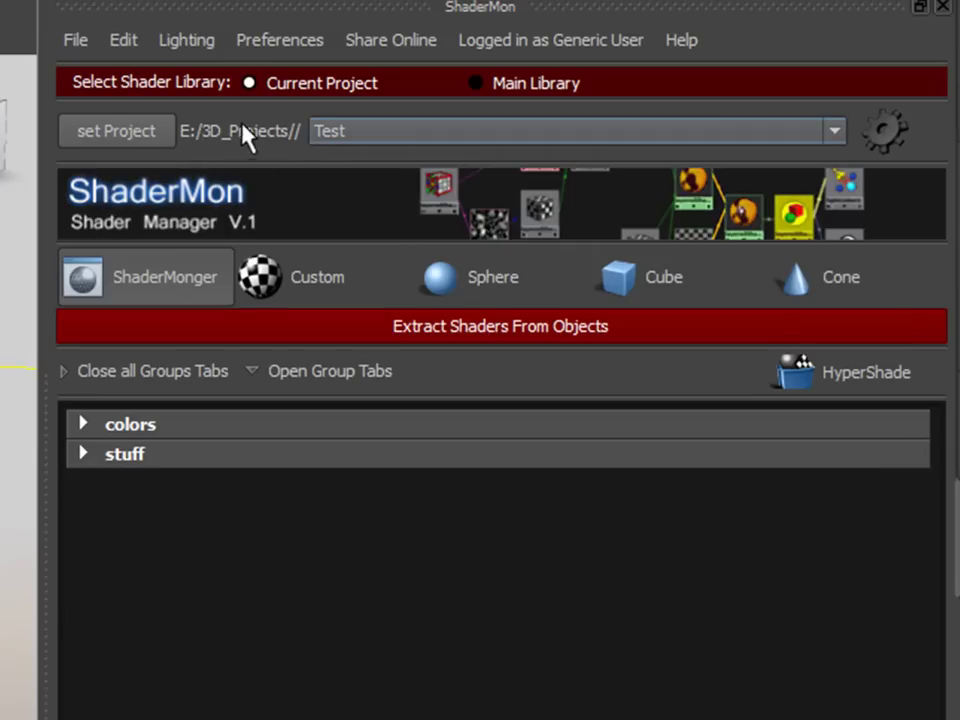
{"action": "left_click", "coordinate": [351, 132]}
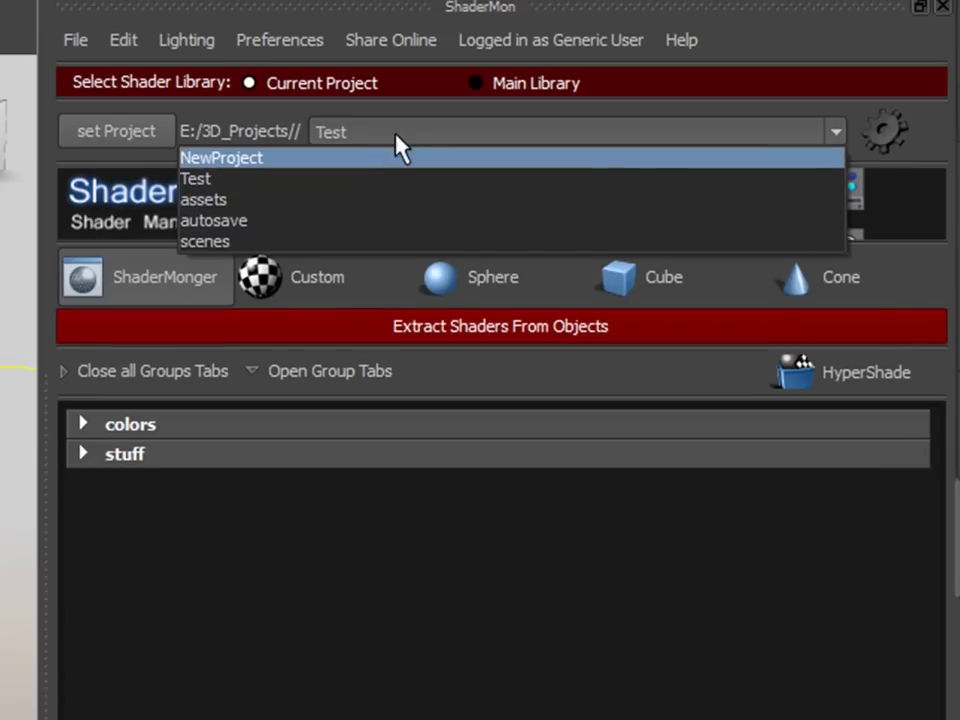
{"action": "left_click", "coordinate": [404, 138]}
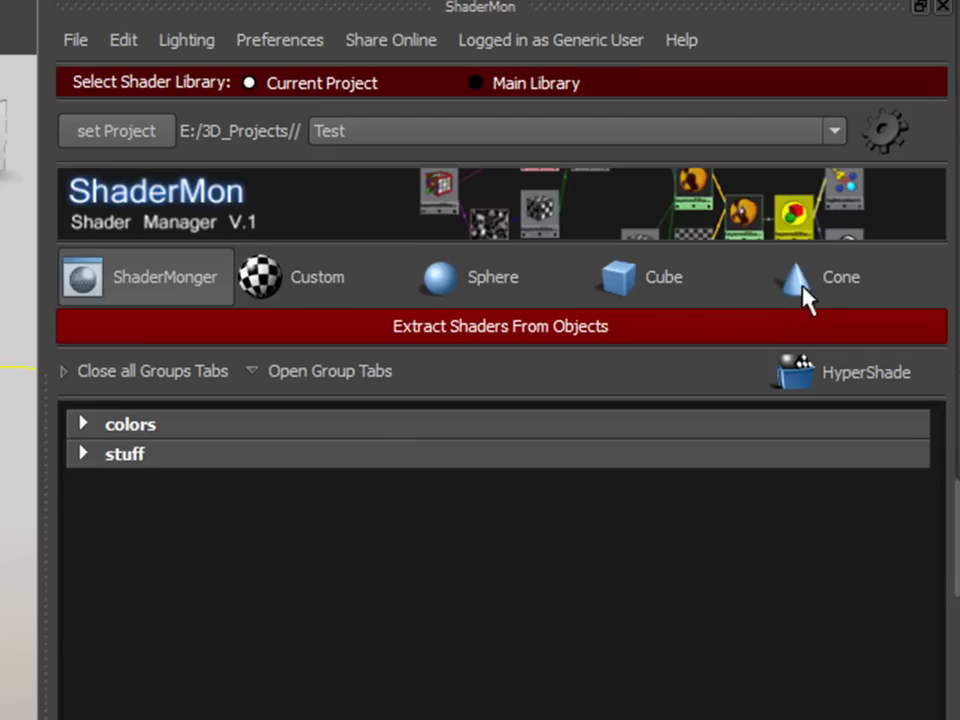
Set the preview template to Custom and bring up its right-click template options
{"action": "left_click", "coordinate": [310, 277]}
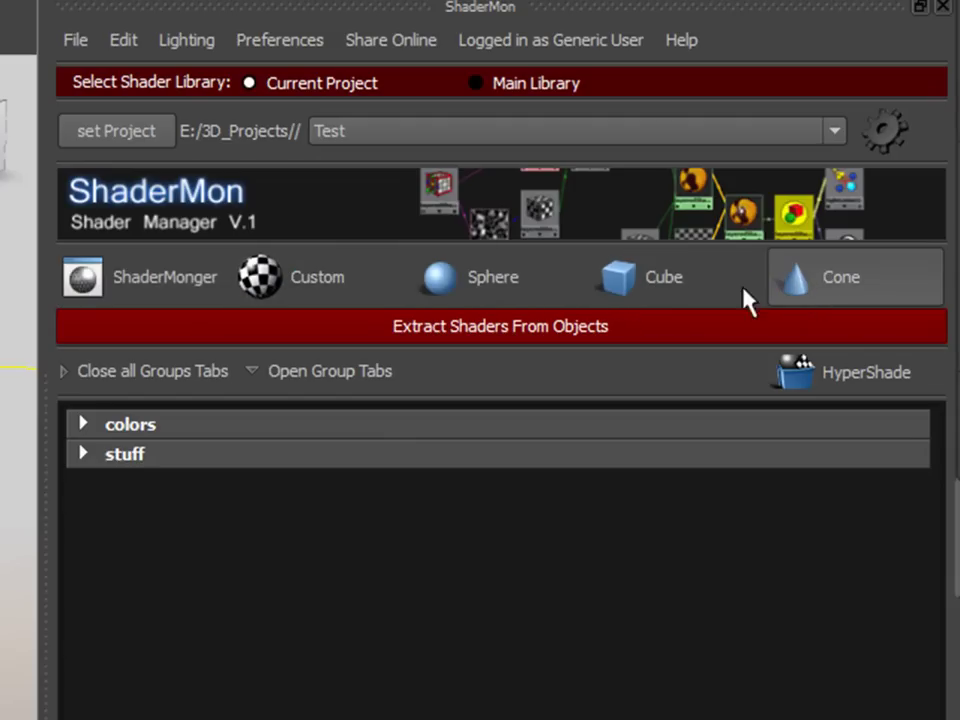
{"action": "left_click", "coordinate": [141, 292]}
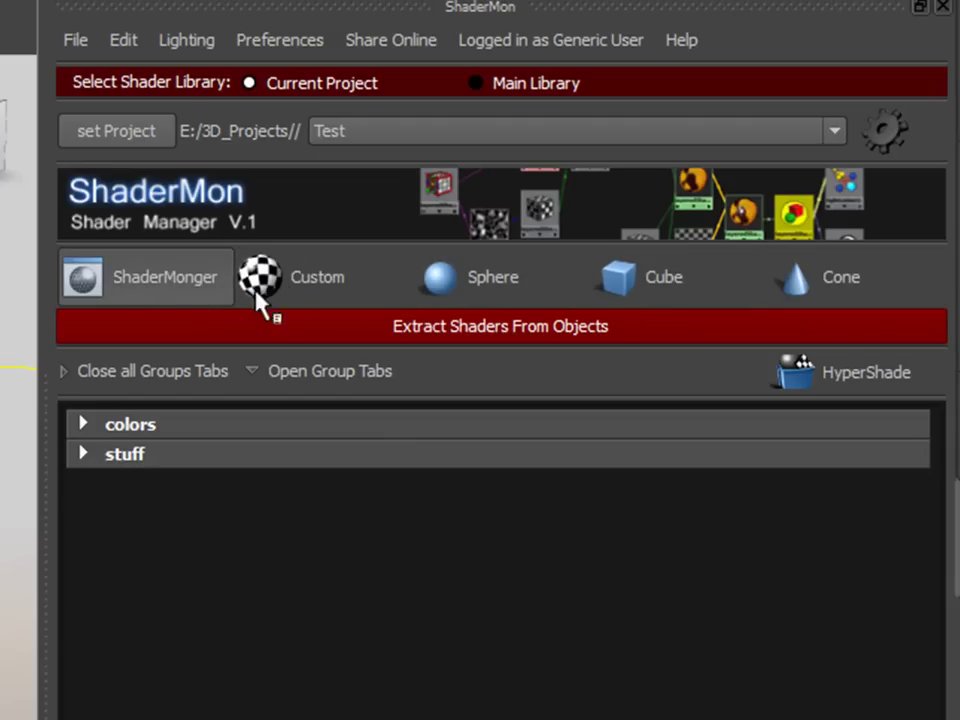
{"action": "left_click", "coordinate": [325, 294]}
{"action": "right_click", "coordinate": [326, 294]}
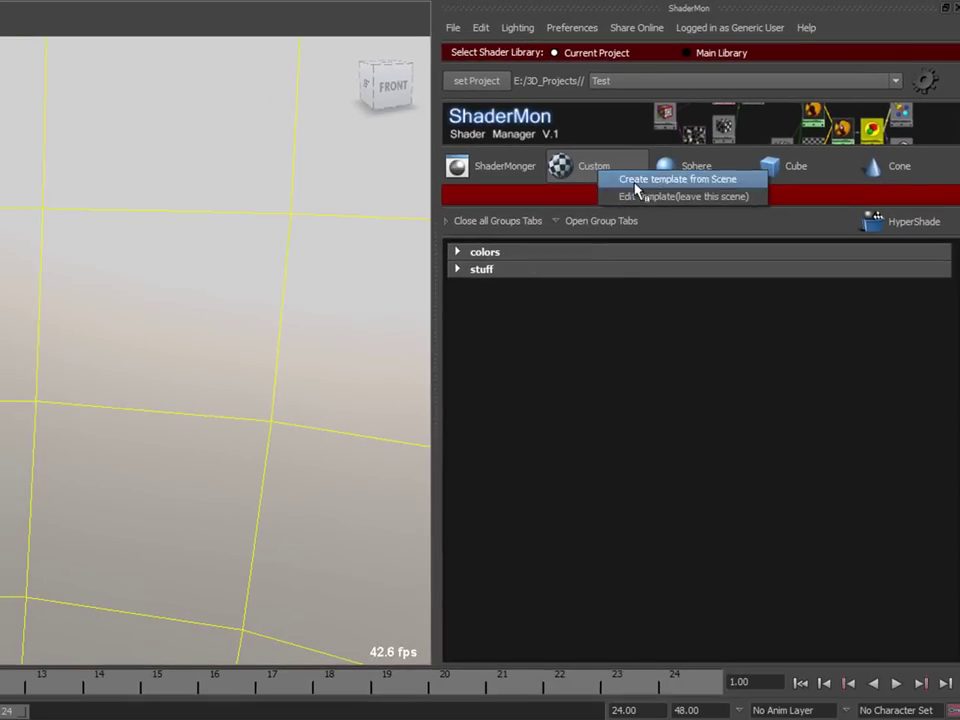
Create a template from the scene, framing the red sphere smooth-shaded and selecting it as the shaded item
{"action": "left_click", "coordinate": [495, 248]}
{"action": "left_click_drag", "start_coordinate": [440, 226], "coordinate": [270, 68]}
{"action": "scroll", "coordinate": [154, 317], "scroll_direction": "down", "scroll_amount": 5}
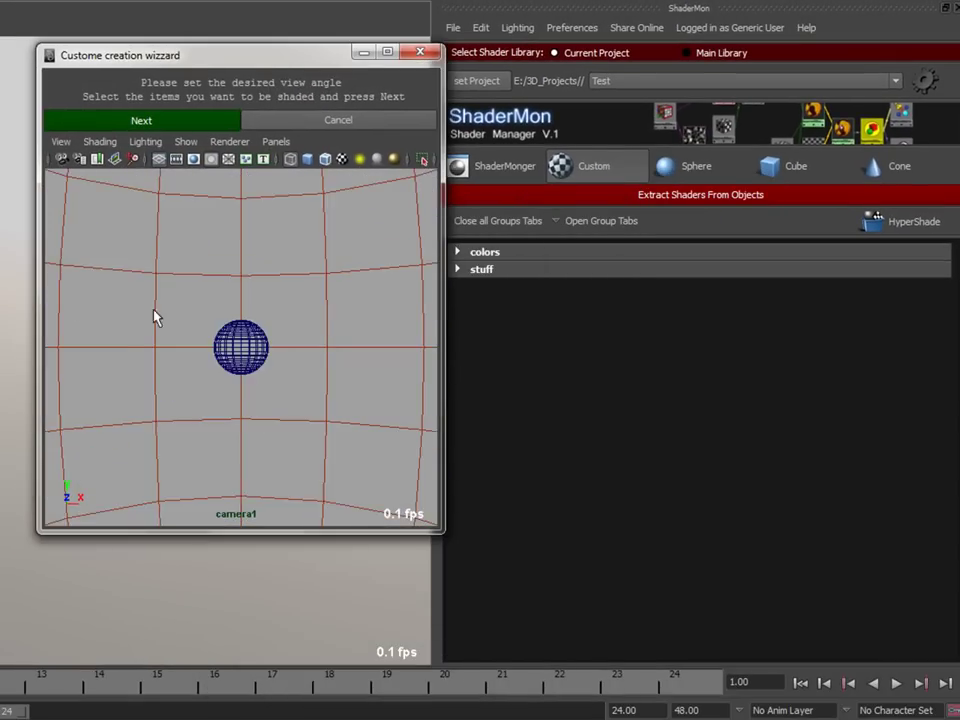
{"action": "scroll", "coordinate": [251, 300], "scroll_direction": "up", "scroll_amount": 3}
{"action": "mouse_move", "coordinate": [251, 300]}
{"action": "left_mouse_down", "text": "alt"}
{"action": "mouse_move", "coordinate": [278, 325]}
{"action": "mouse_move", "coordinate": [296, 319]}
{"action": "mouse_move", "coordinate": [246, 326]}
{"action": "mouse_move", "coordinate": [242, 336]}
{"action": "left_mouse_up", "text": "alt"}
{"action": "key", "text": "5"}
{"action": "scroll", "coordinate": [274, 326], "scroll_direction": "up", "scroll_amount": 3}
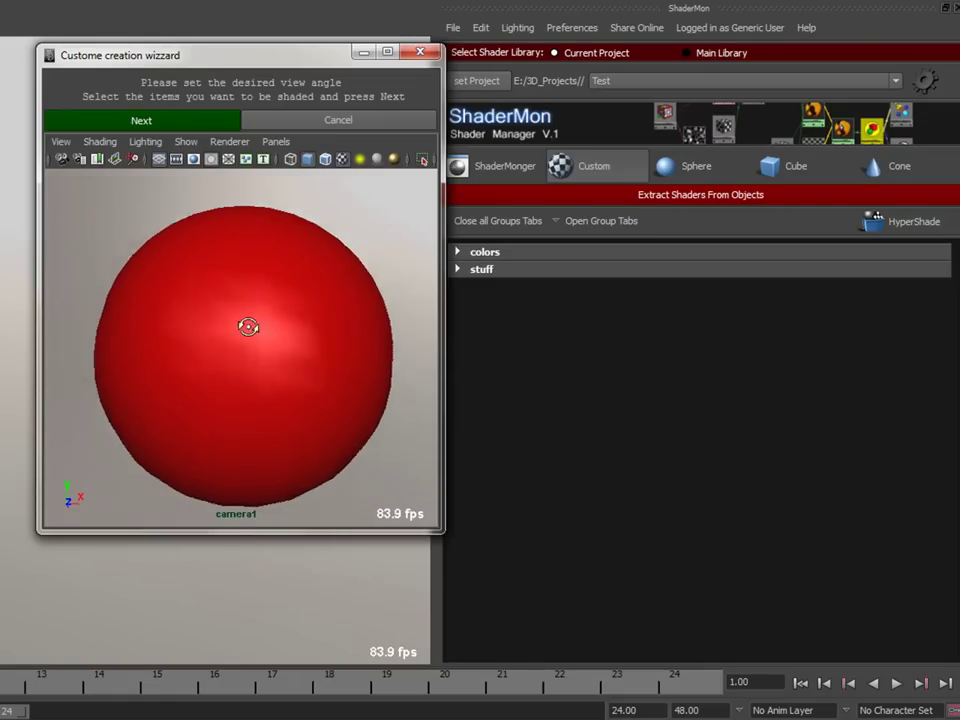
{"action": "left_click", "coordinate": [242, 336]}
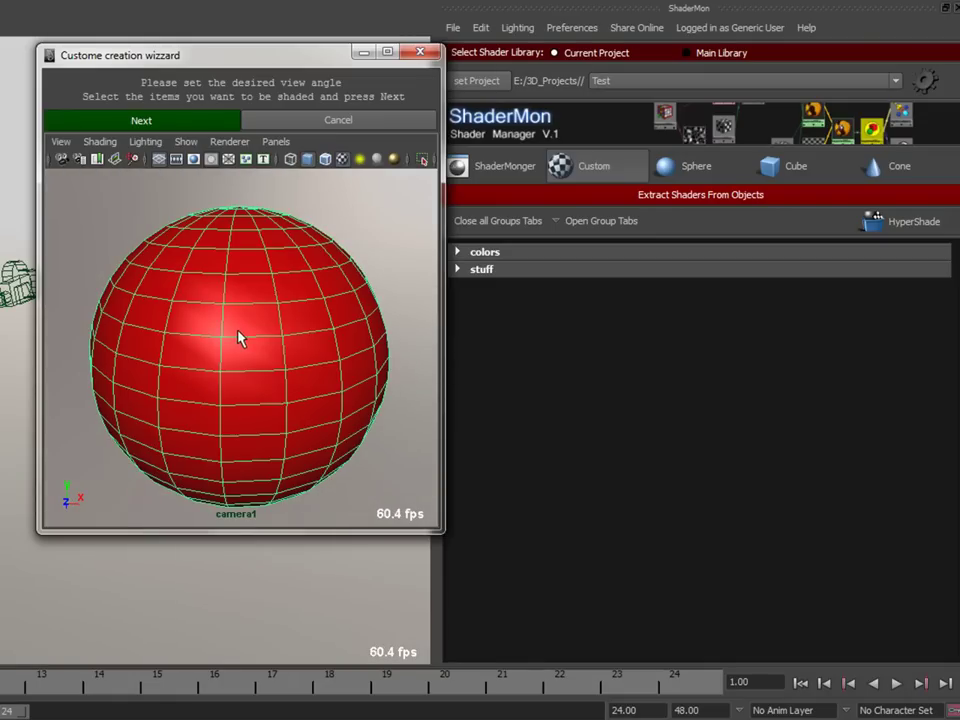
{"action": "left_click", "coordinate": [302, 122]}
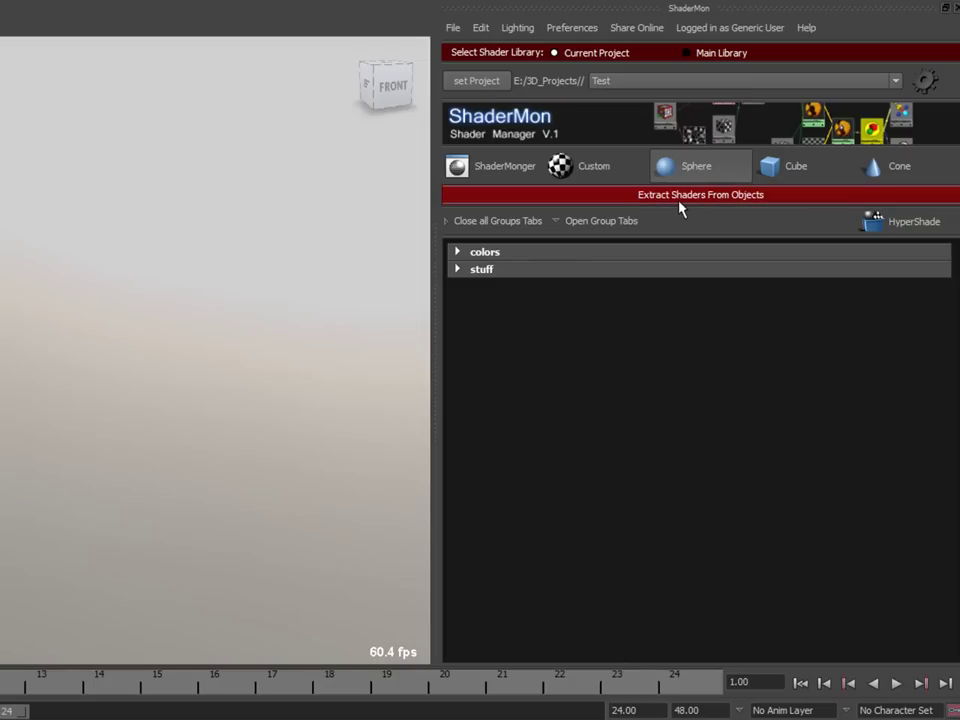
Expand and collapse all of the project's shader groups twice
{"action": "left_click", "coordinate": [576, 222]}
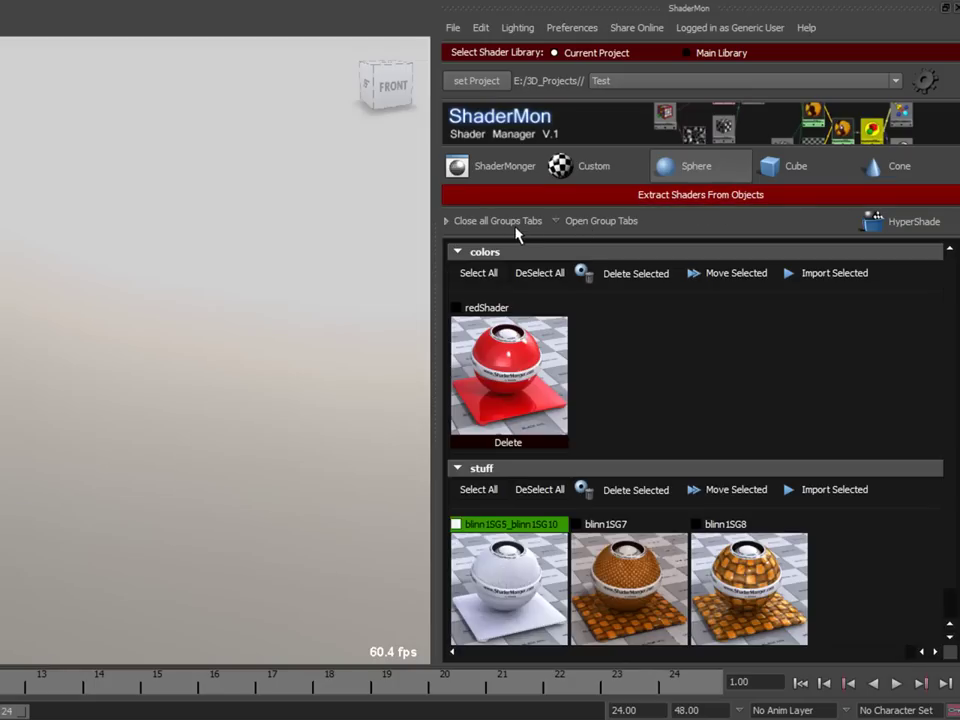
{"action": "left_click", "coordinate": [500, 221]}
{"action": "left_click", "coordinate": [606, 220]}
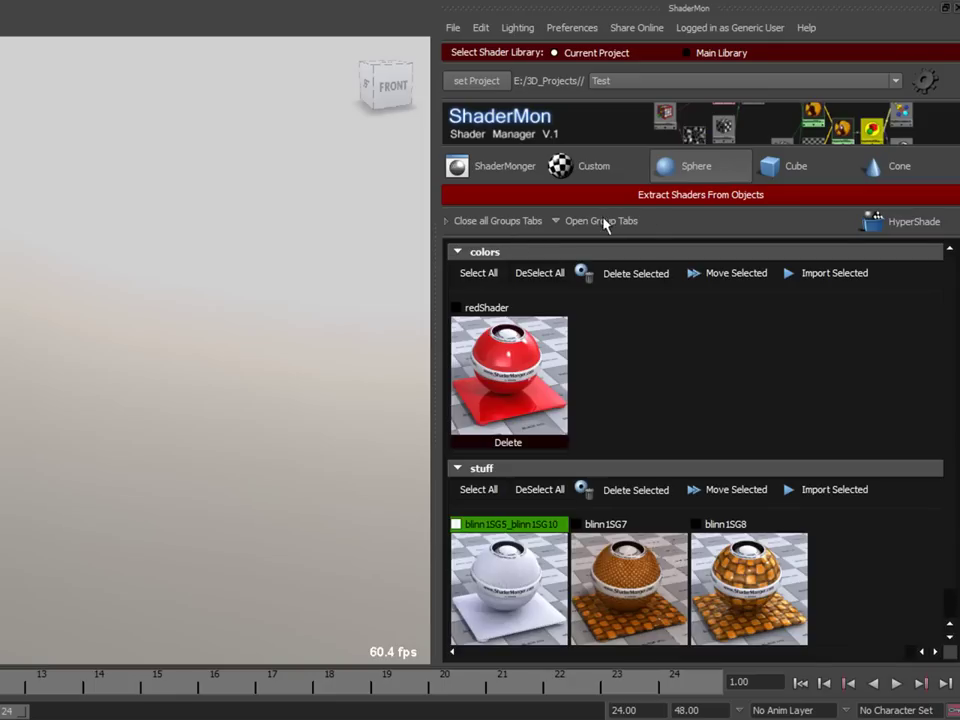
{"action": "left_click", "coordinate": [505, 228]}
Bring up the Hypershade, shift it aside to reveal its work-area nodes, then close it
{"action": "left_click", "coordinate": [898, 230]}
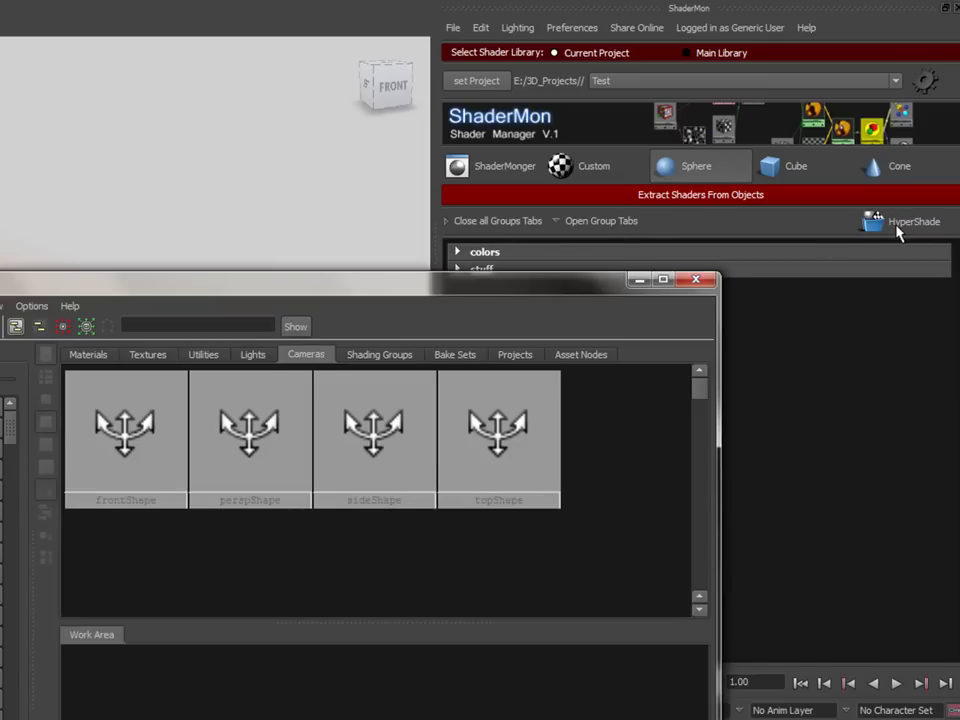
{"action": "left_click_drag", "start_coordinate": [406, 282], "coordinate": [264, 46]}
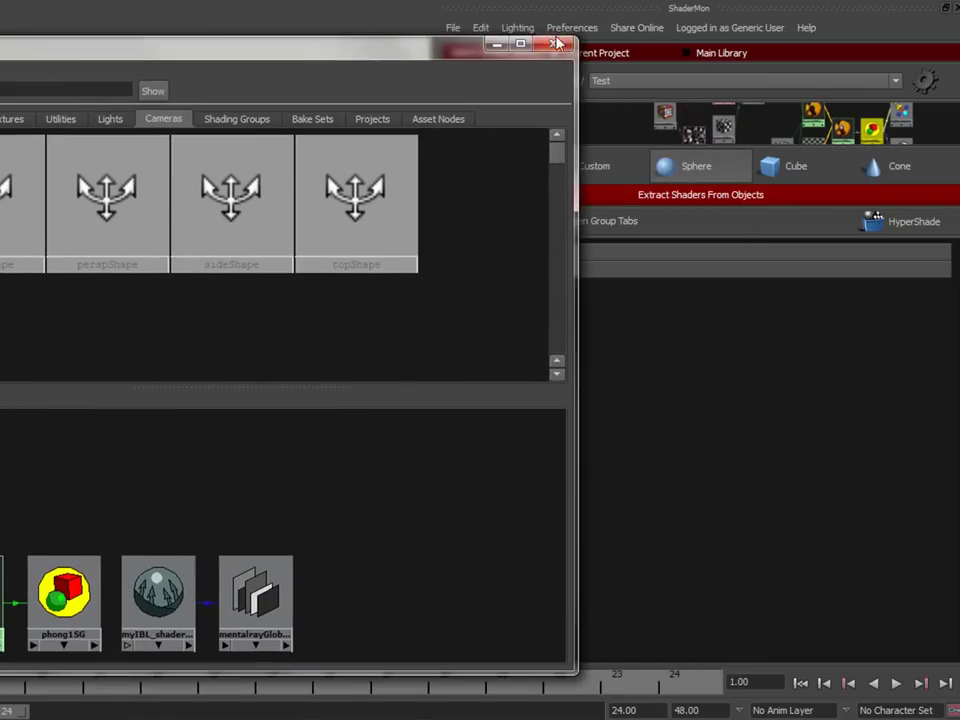
{"action": "left_click", "coordinate": [556, 44]}
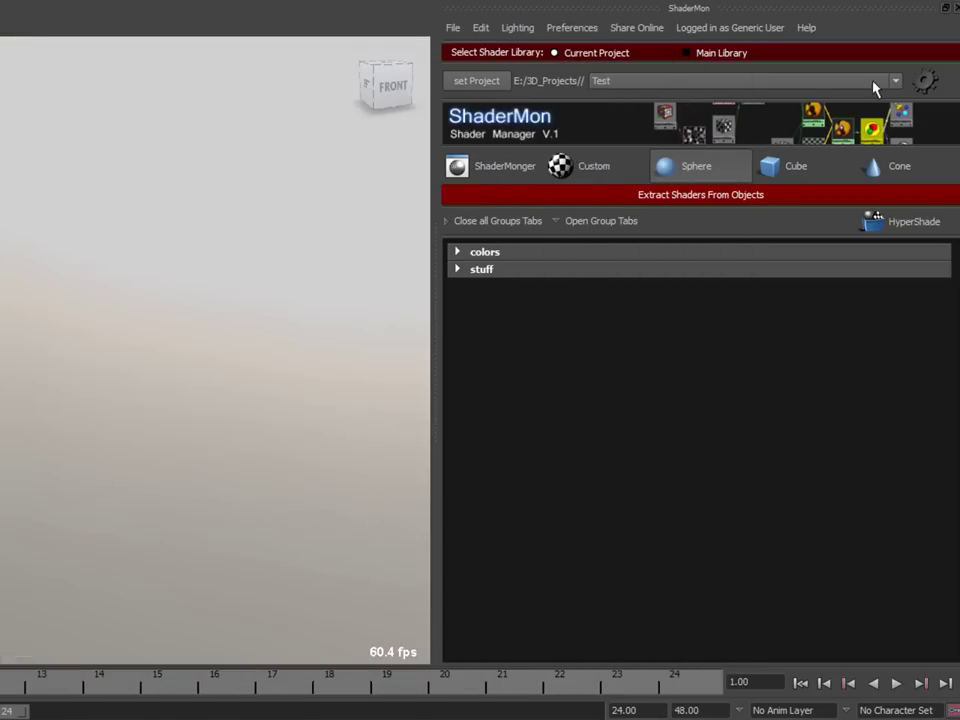
Briefly view the mental ray Render Settings window fully, then close it
{"action": "left_click", "coordinate": [936, 88]}
{"action": "left_click_drag", "start_coordinate": [90, 38], "coordinate": [178, 40]}
{"action": "left_click", "coordinate": [348, 35]}
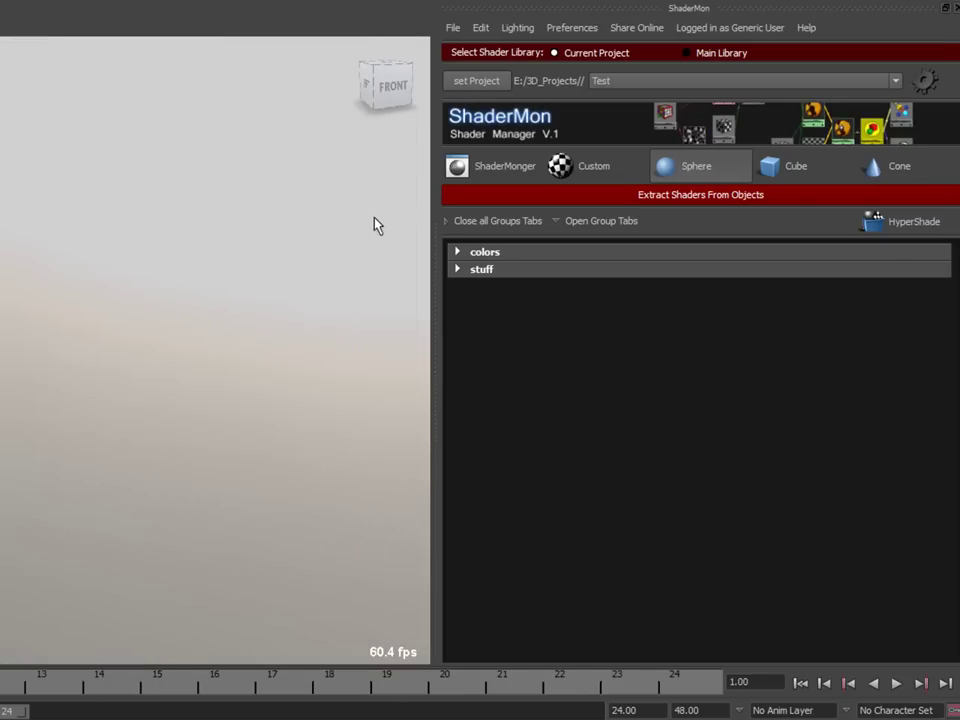